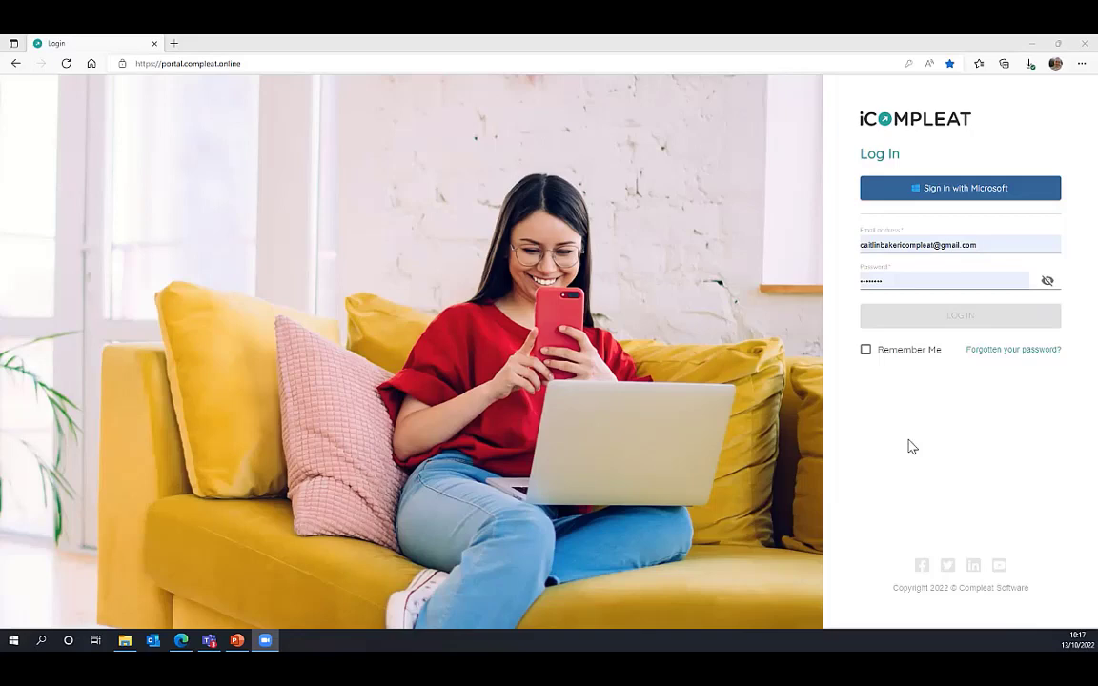
Step: Log in to iCompleat with the prefilled credentials and open the Office Supplies category of Amazon Business
{"action": "left_click", "coordinate": [968, 314]}
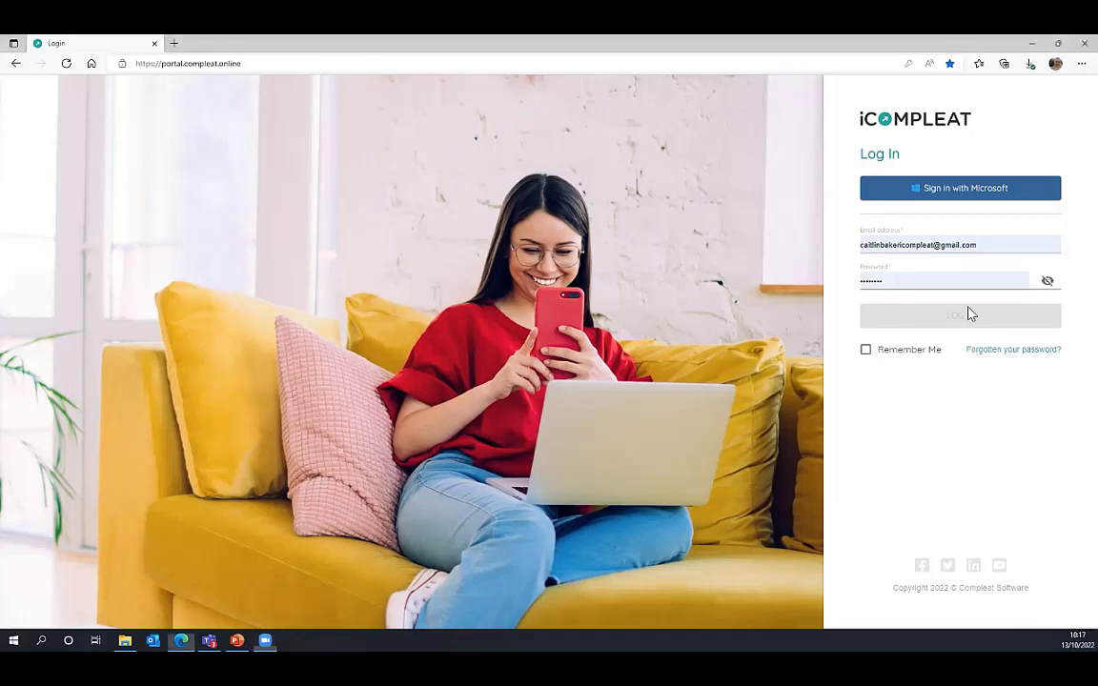
{"action": "left_click", "coordinate": [912, 315]}
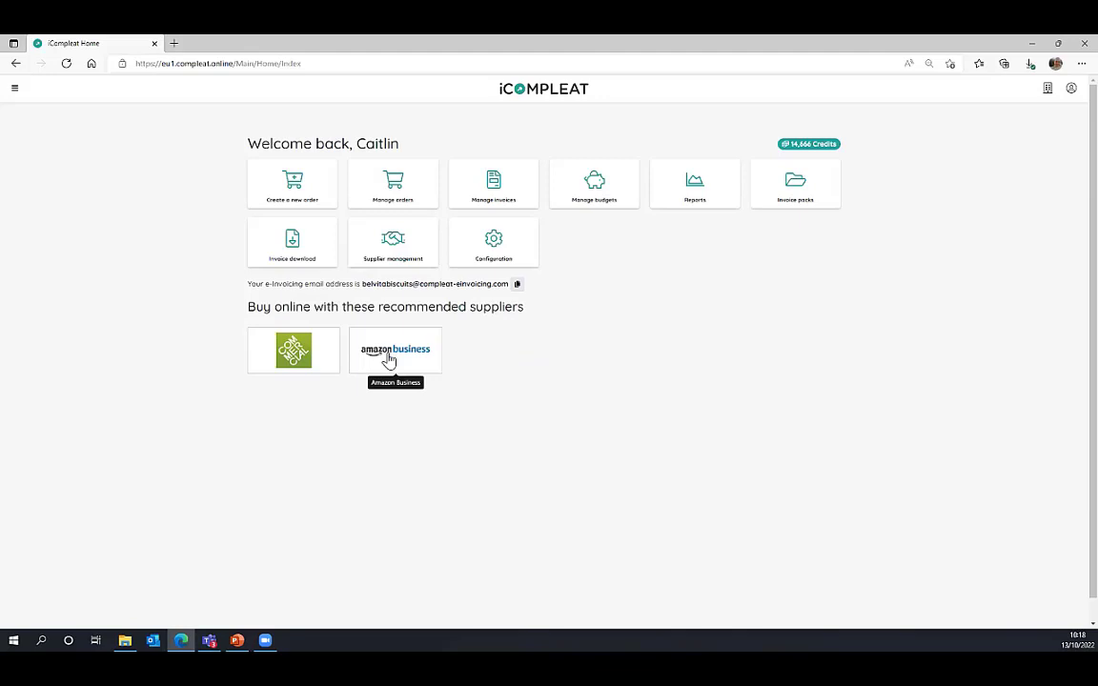
{"action": "left_click", "coordinate": [389, 359]}
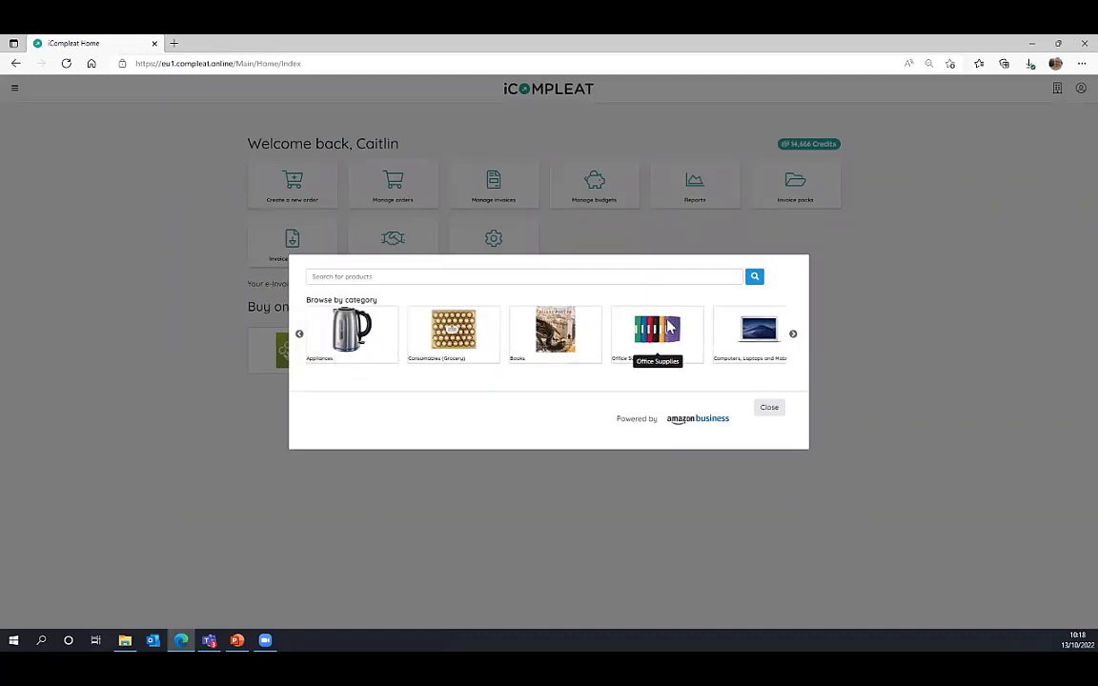
{"action": "left_click", "coordinate": [669, 329]}
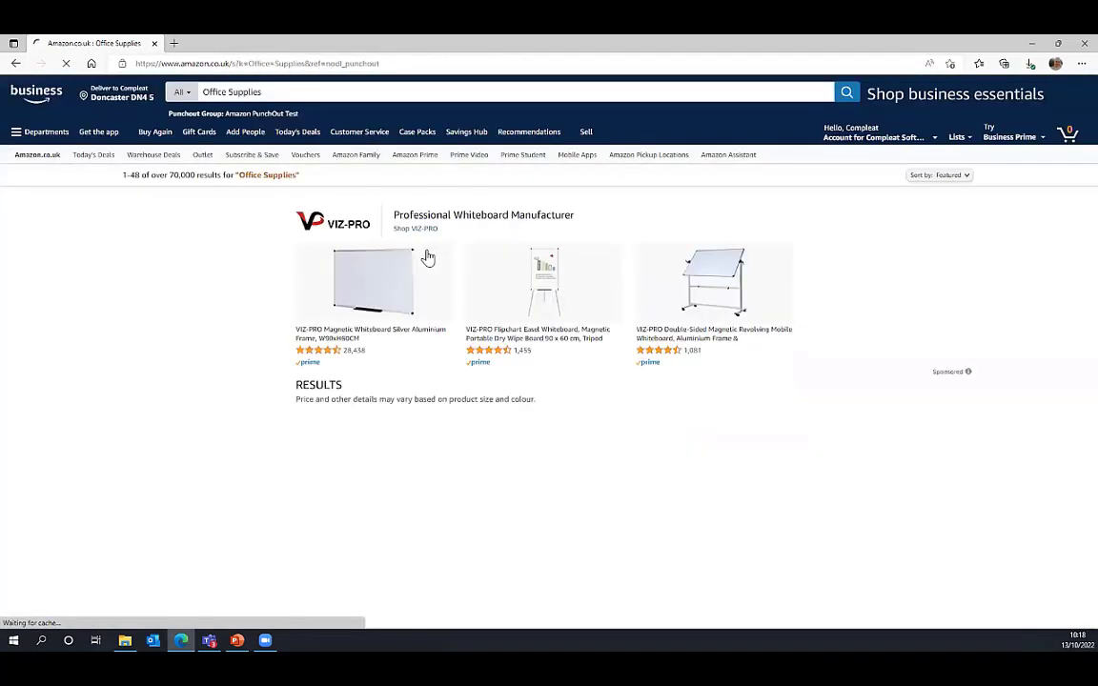
Step: Replace the current product search with the suggested search "a4 paper"
{"action": "left_click_drag", "start_coordinate": [268, 90], "coordinate": [205, 91]}
{"action": "key", "text": "BackSpace"}
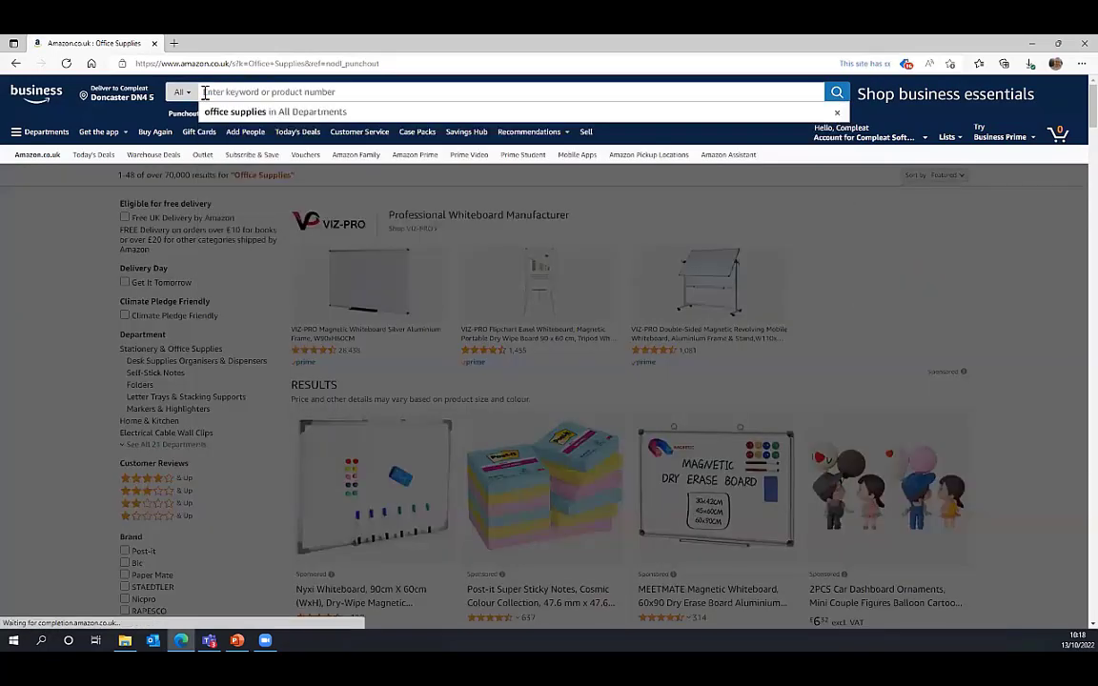
{"action": "type", "text": "a4"}
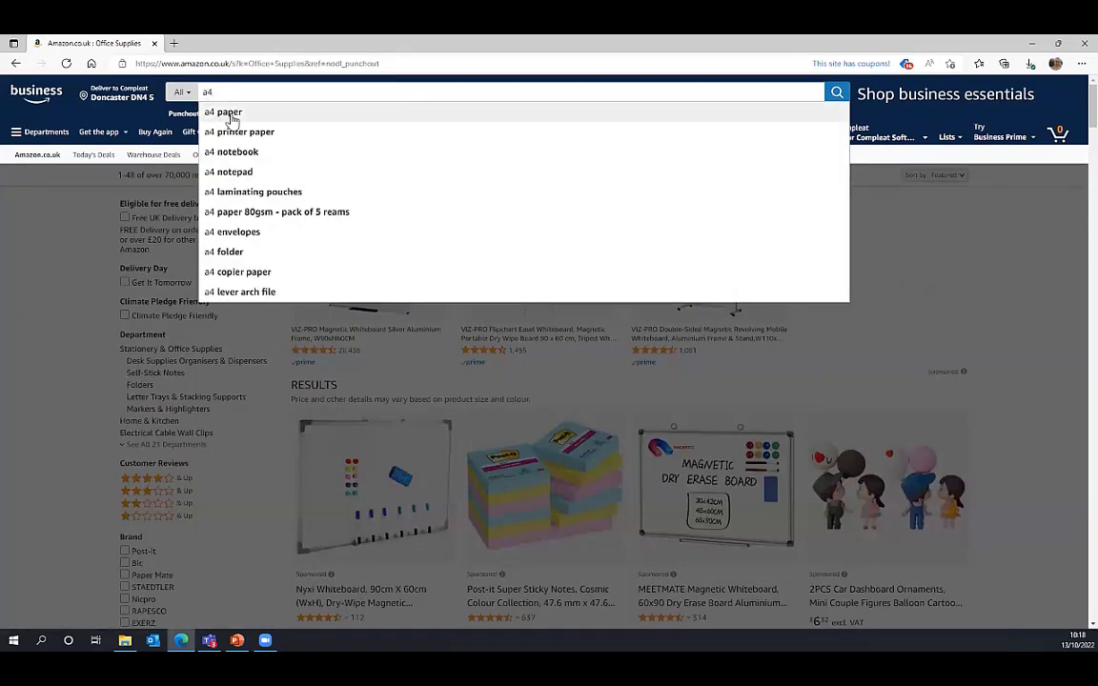
{"action": "left_click", "coordinate": [229, 113]}
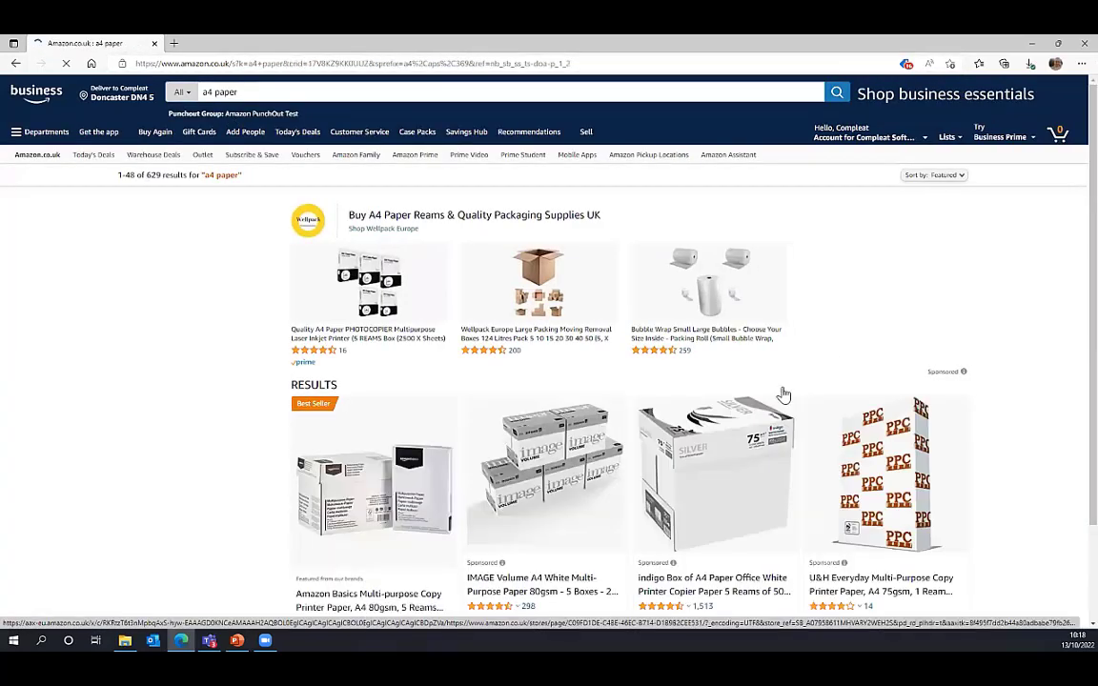
Step: Open the Amazon Basics Multi-purpose Copy Printer Paper, A4 80gsm, 5 Reams, and add one pack to the basket
{"action": "scroll", "coordinate": [432, 458], "scroll_direction": "down", "scroll_amount": 2}
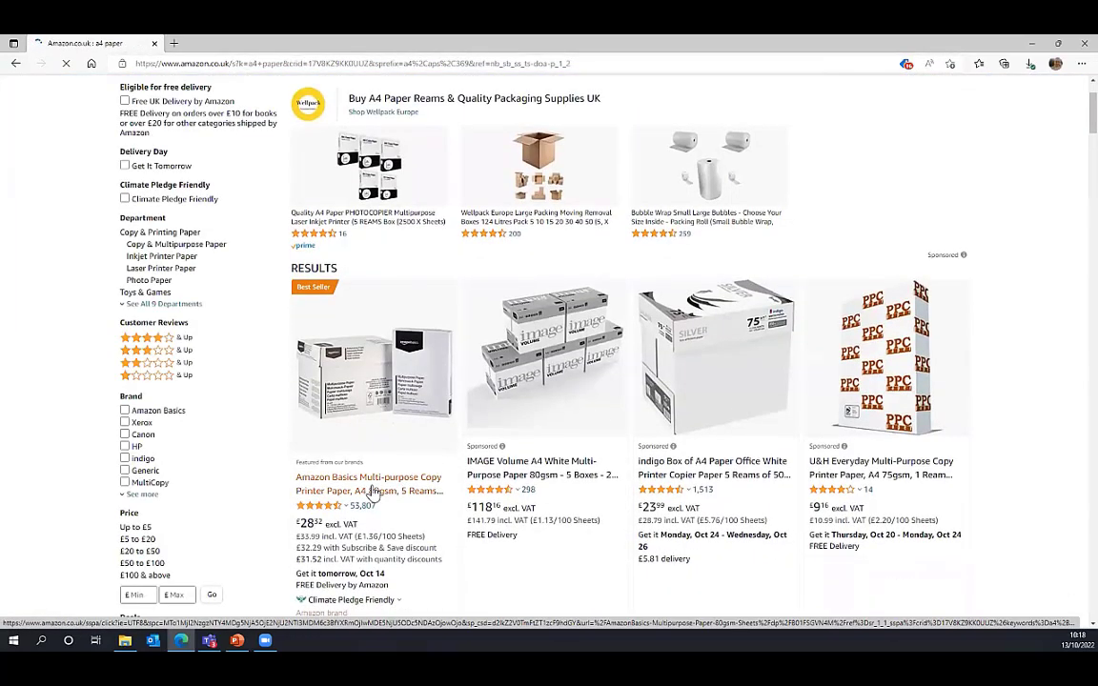
{"action": "left_click", "coordinate": [372, 491]}
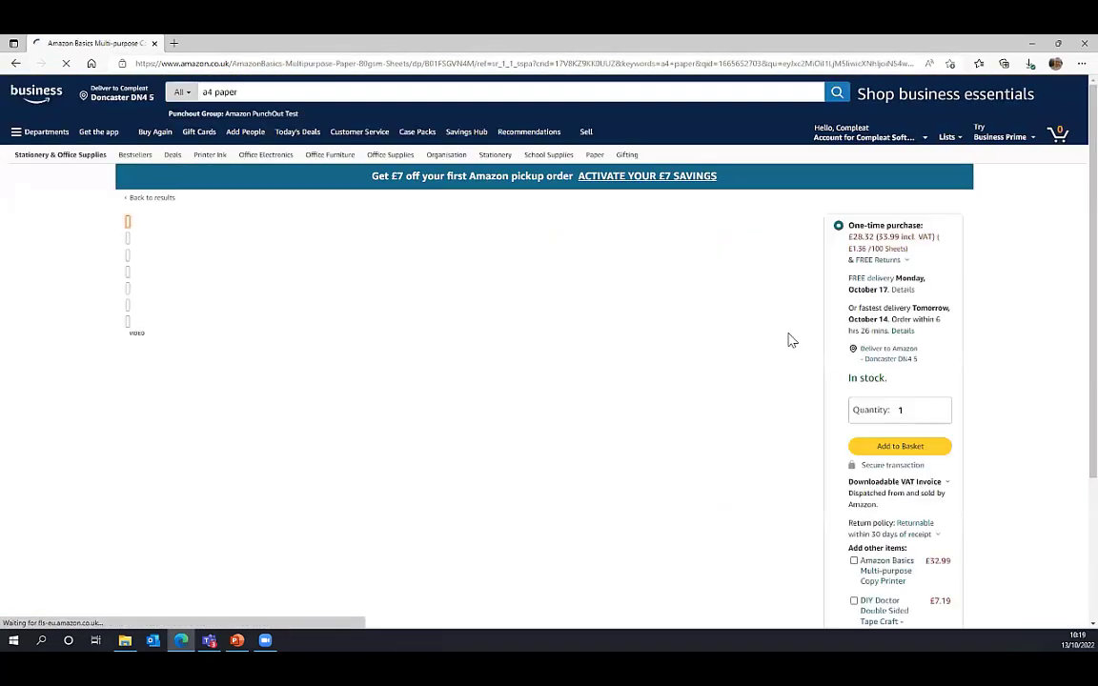
{"action": "scroll", "coordinate": [858, 340], "scroll_direction": "down", "scroll_amount": 1}
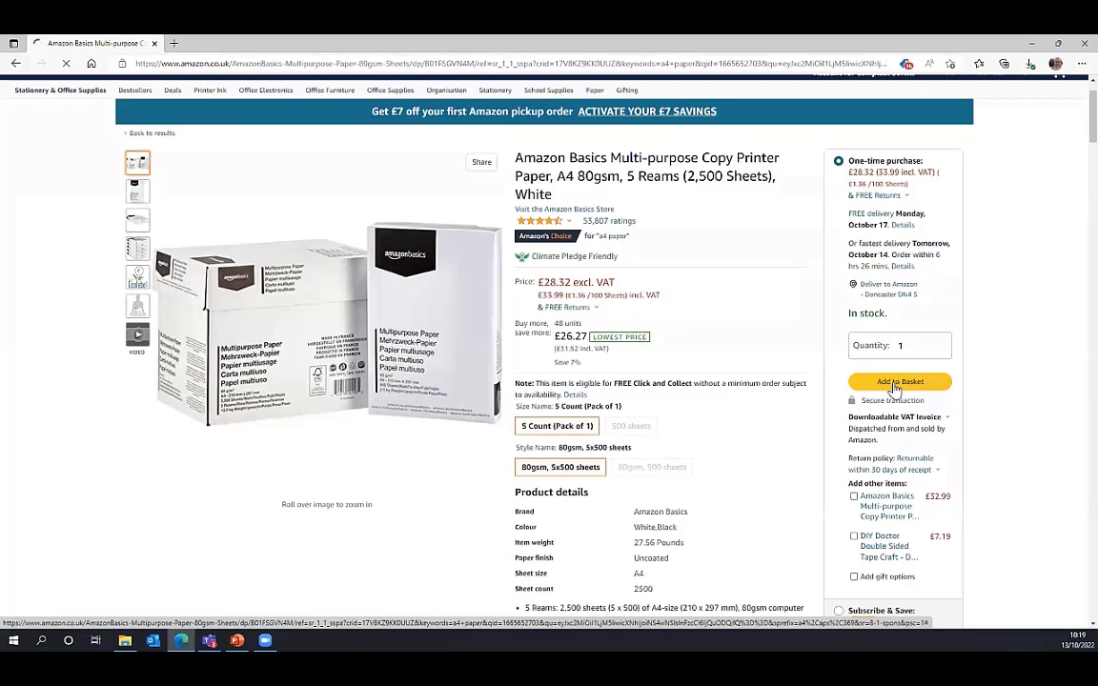
{"action": "left_click", "coordinate": [896, 383]}
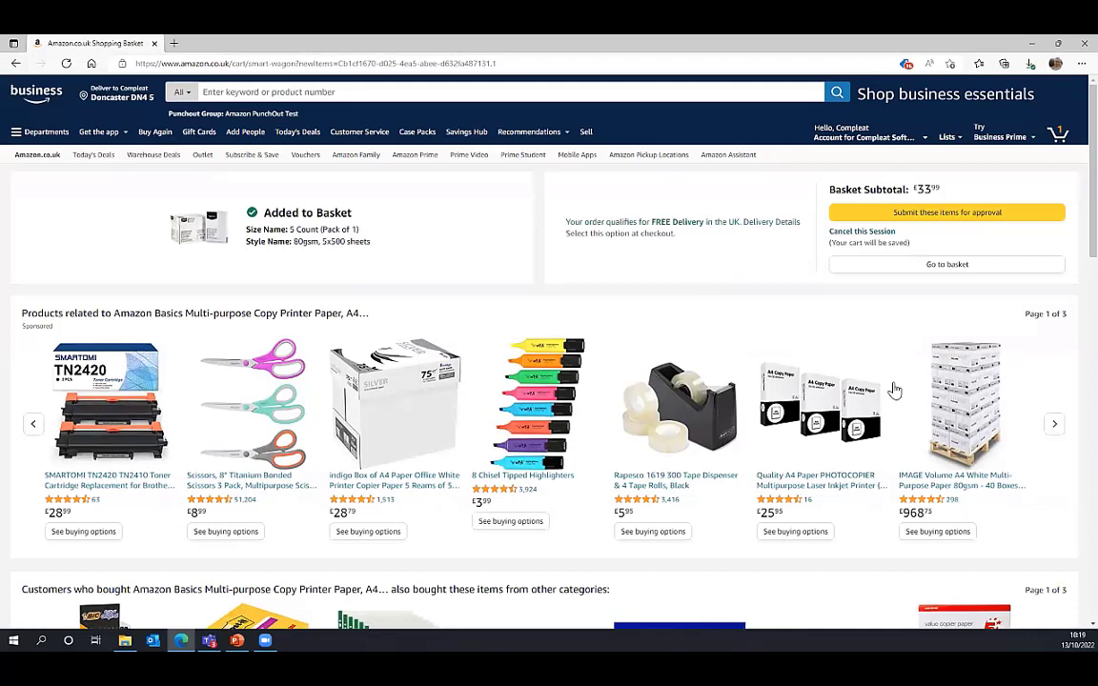
Step: Submit the basket items for approval and purchase the resulting iCompleat order
{"action": "left_click", "coordinate": [940, 219]}
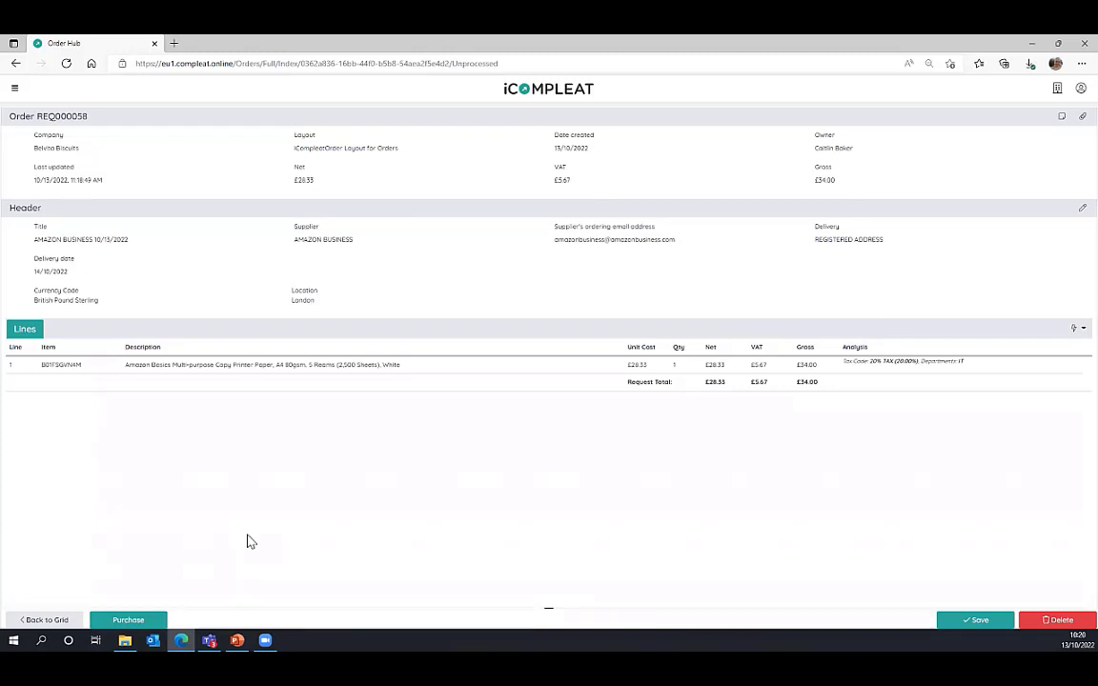
{"action": "left_click", "coordinate": [141, 621]}
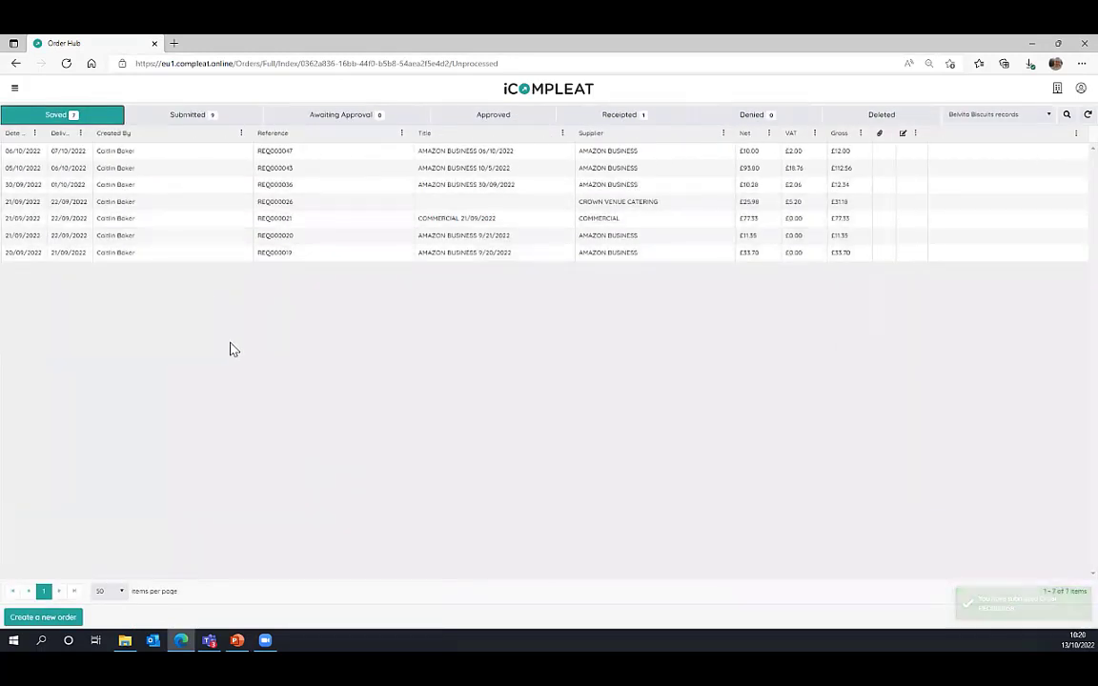
Step: Review the submitted and approved orders, examine the newest approved order's documents and approval timeline, and return to the order list
{"action": "left_click", "coordinate": [164, 116]}
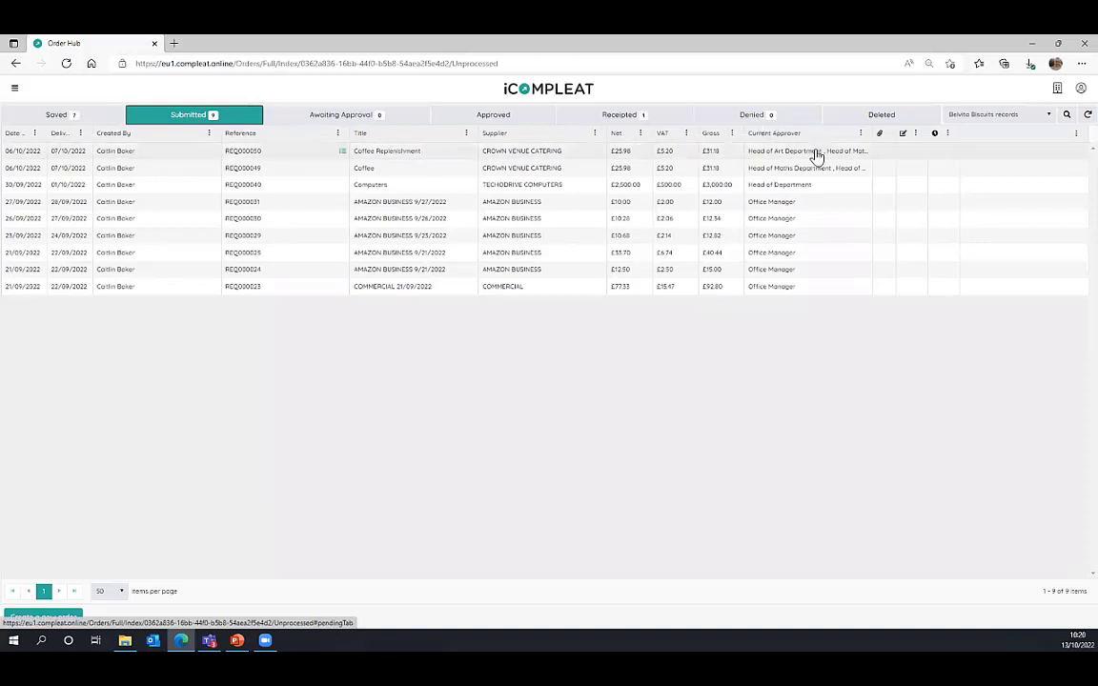
{"action": "left_click", "coordinate": [506, 117]}
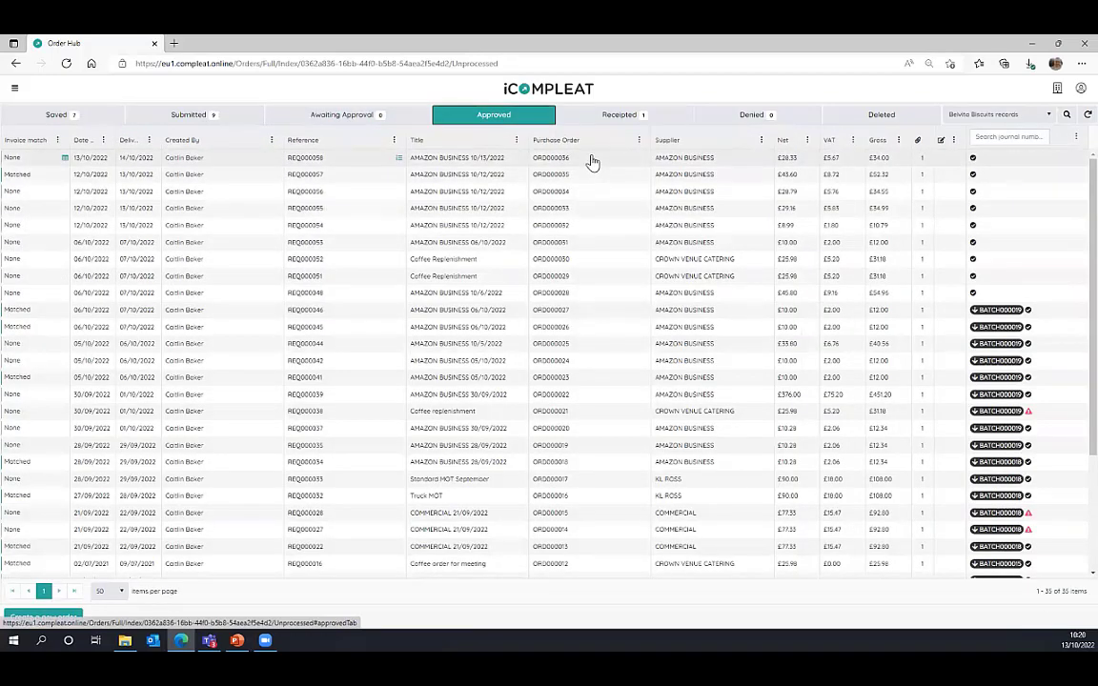
{"action": "left_click", "coordinate": [591, 160]}
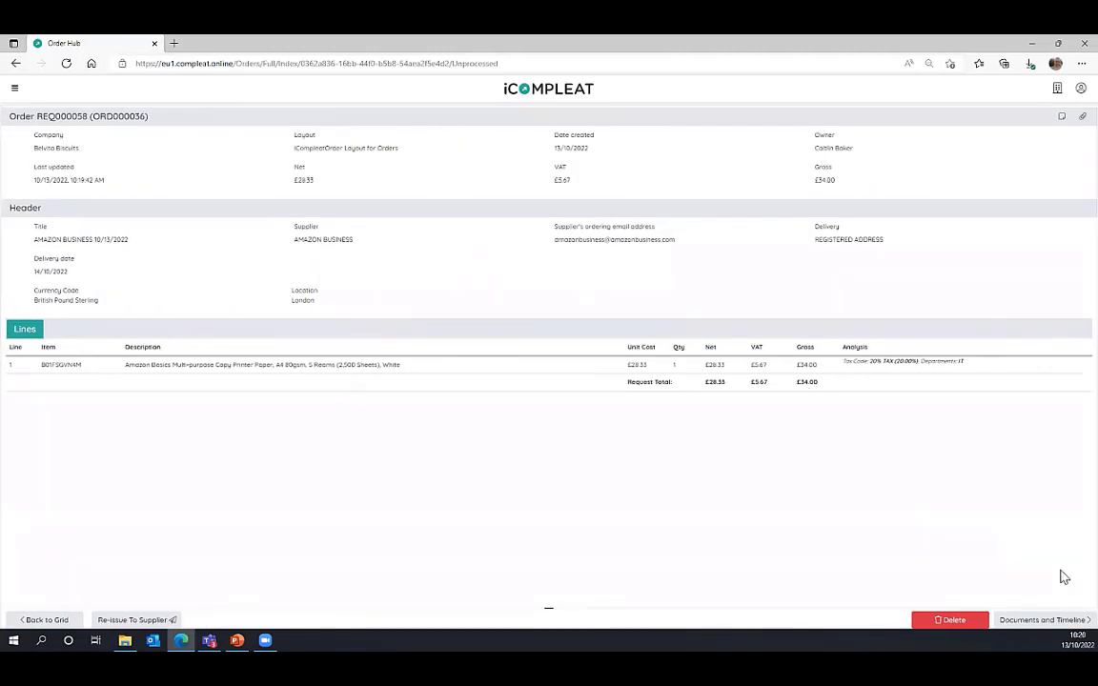
{"action": "left_click", "coordinate": [1042, 620]}
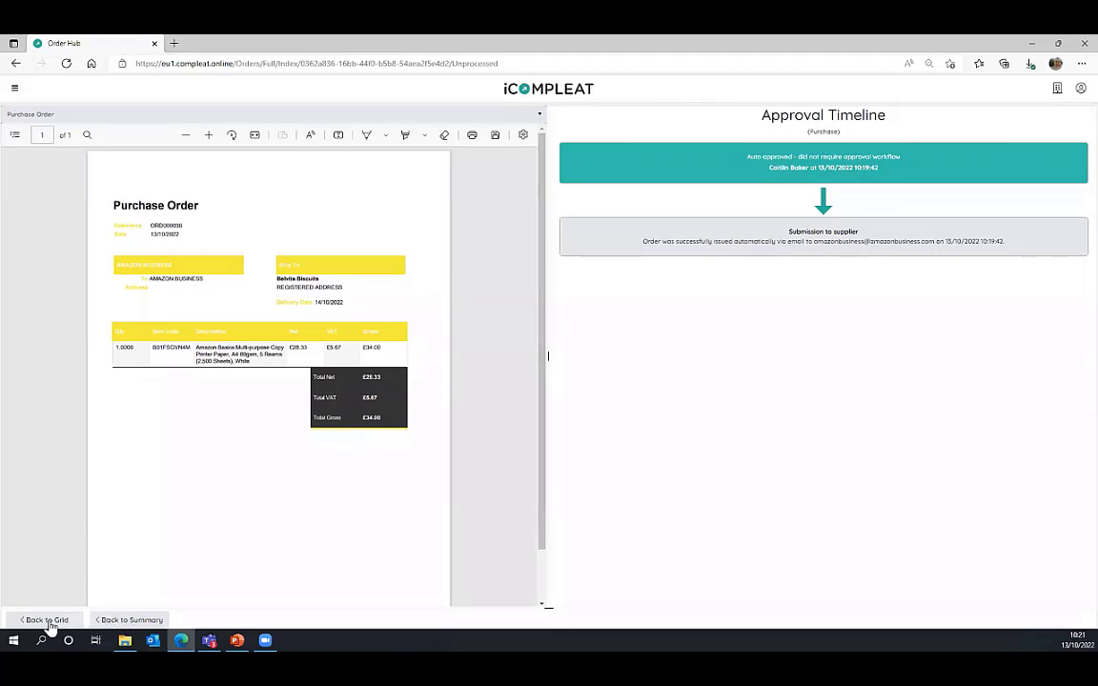
{"action": "left_click", "coordinate": [47, 622]}
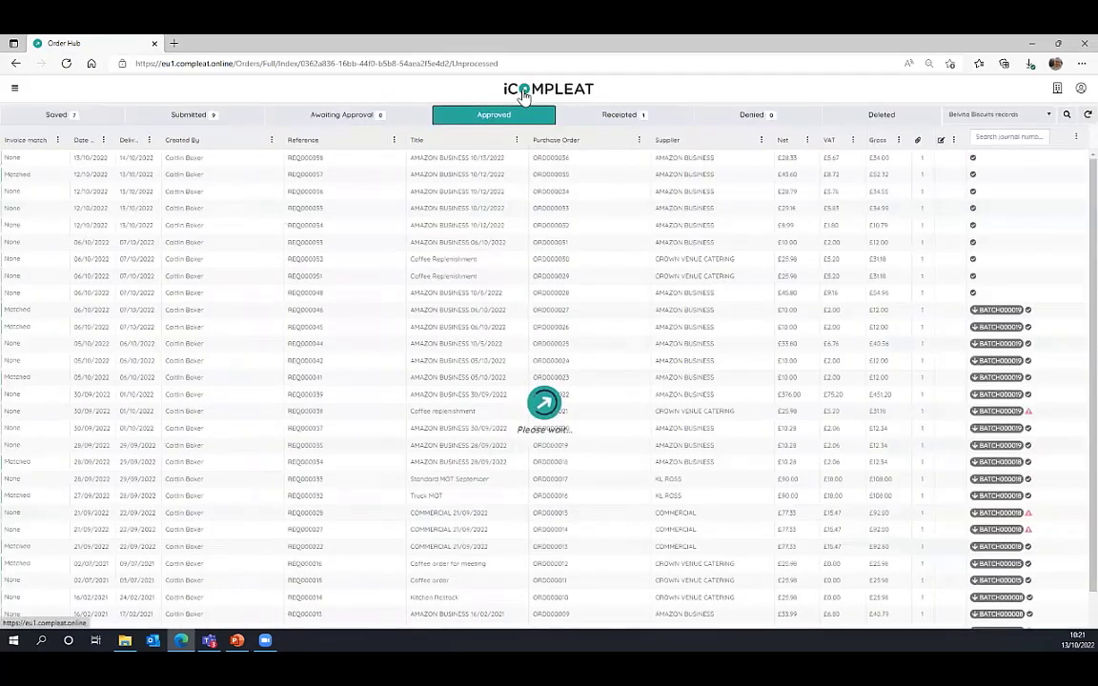
Step: Open the Finance approval workflow from the configuration and view its available transaction types
{"action": "left_click", "coordinate": [524, 97]}
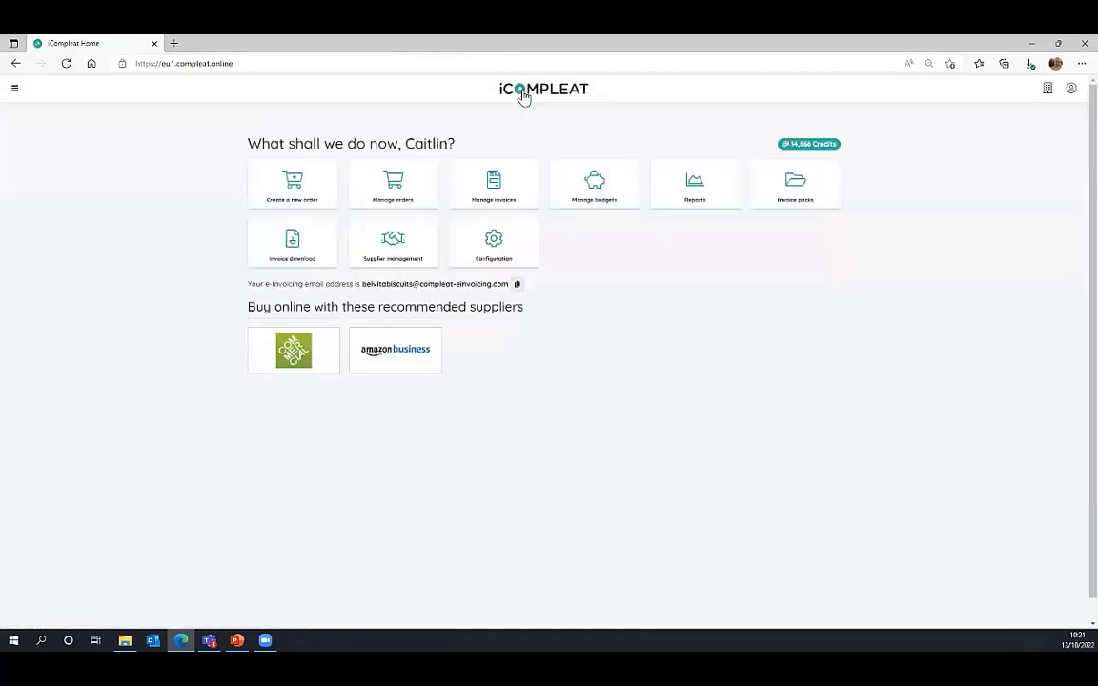
{"action": "left_click", "coordinate": [501, 260]}
{"action": "left_click", "coordinate": [486, 221]}
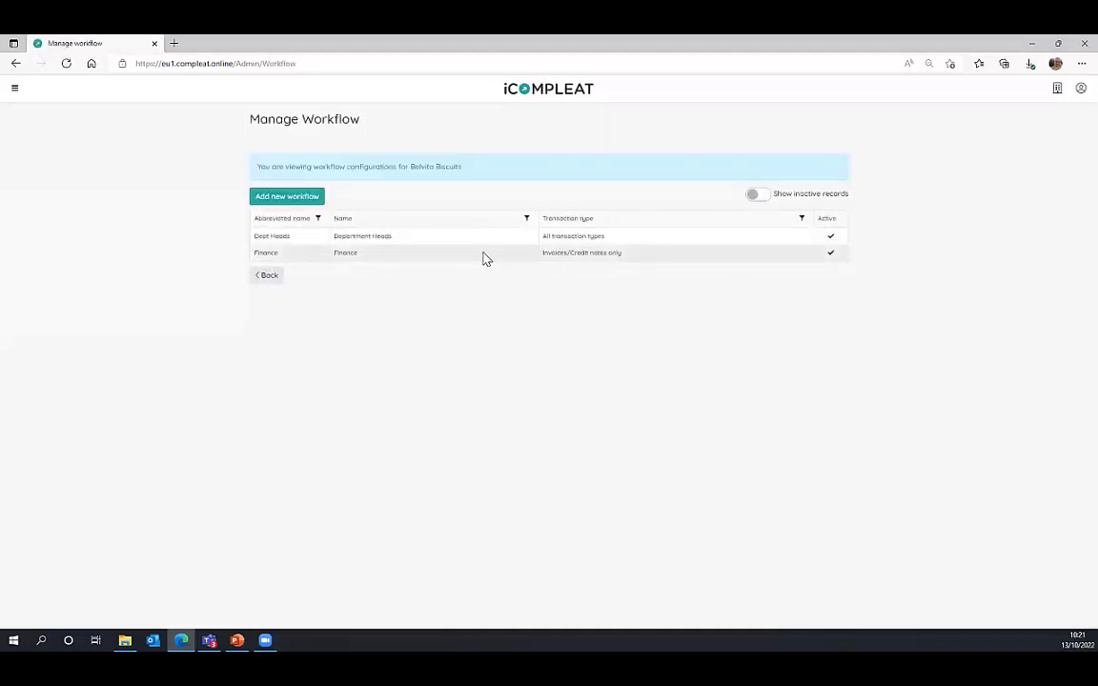
{"action": "left_click", "coordinate": [485, 255]}
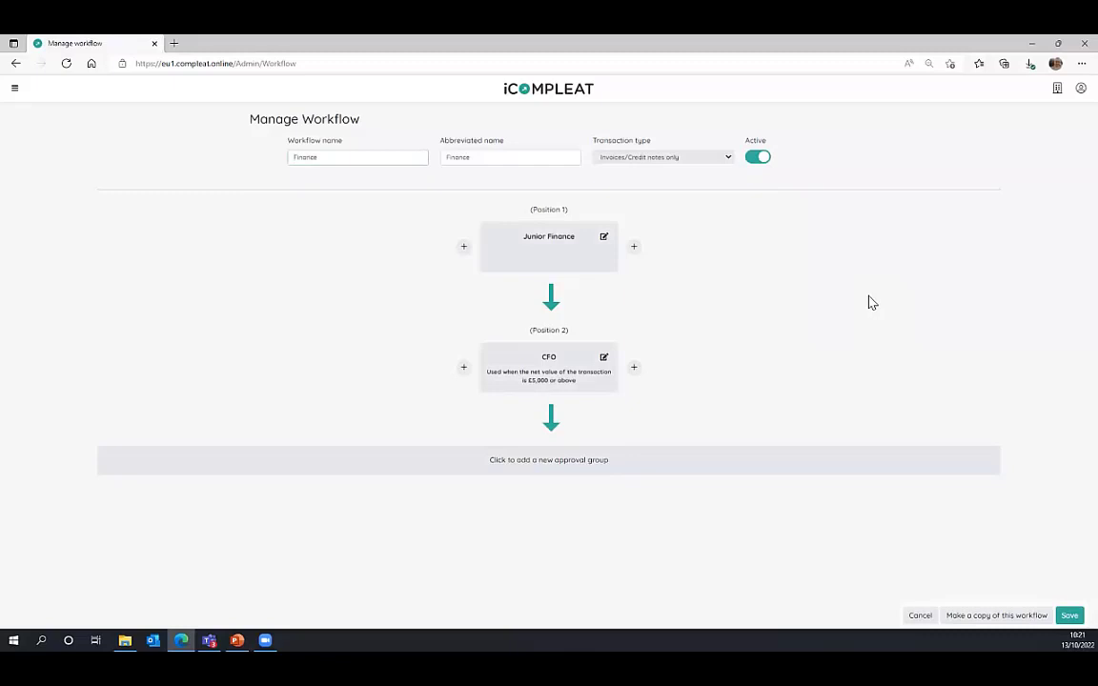
{"action": "left_click", "coordinate": [673, 162]}
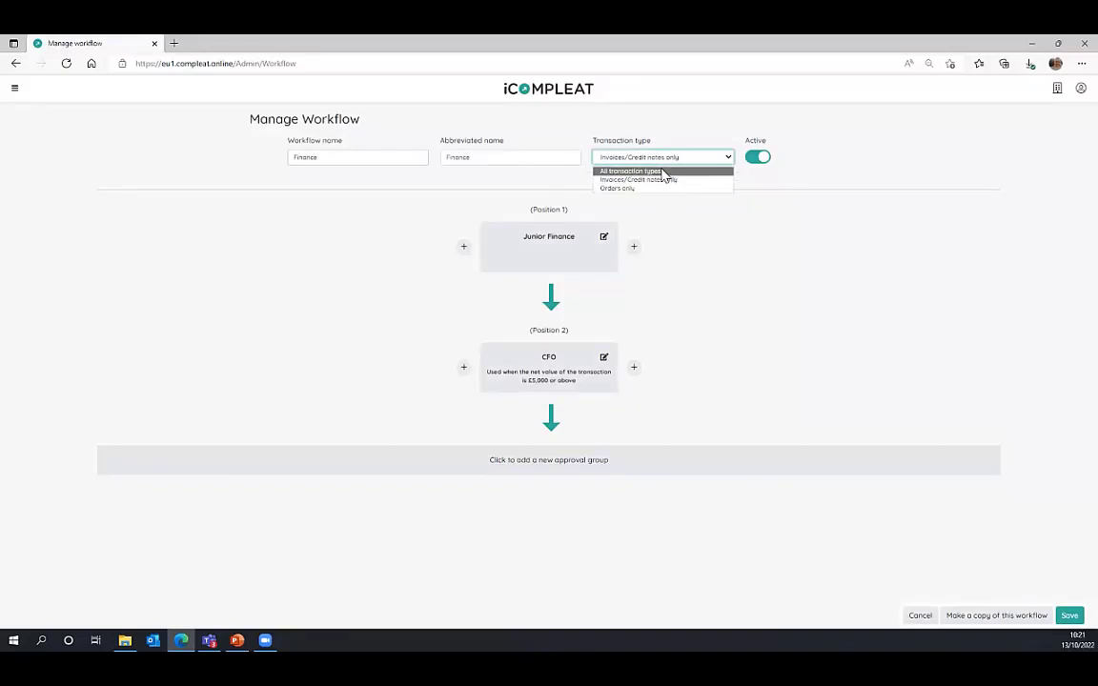
{"action": "left_click", "coordinate": [772, 246]}
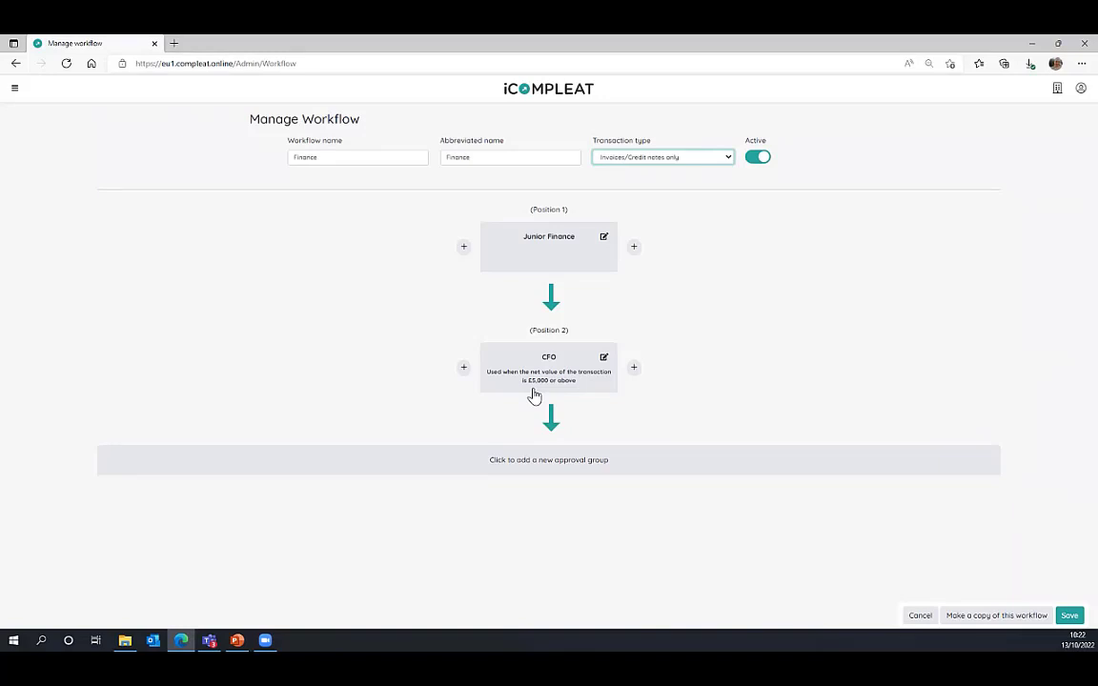
Step: Add a parallel approval group beside Junior Finance and examine the fields available for its approval conditions
{"action": "left_click", "coordinate": [463, 247]}
{"action": "left_click", "coordinate": [351, 309]}
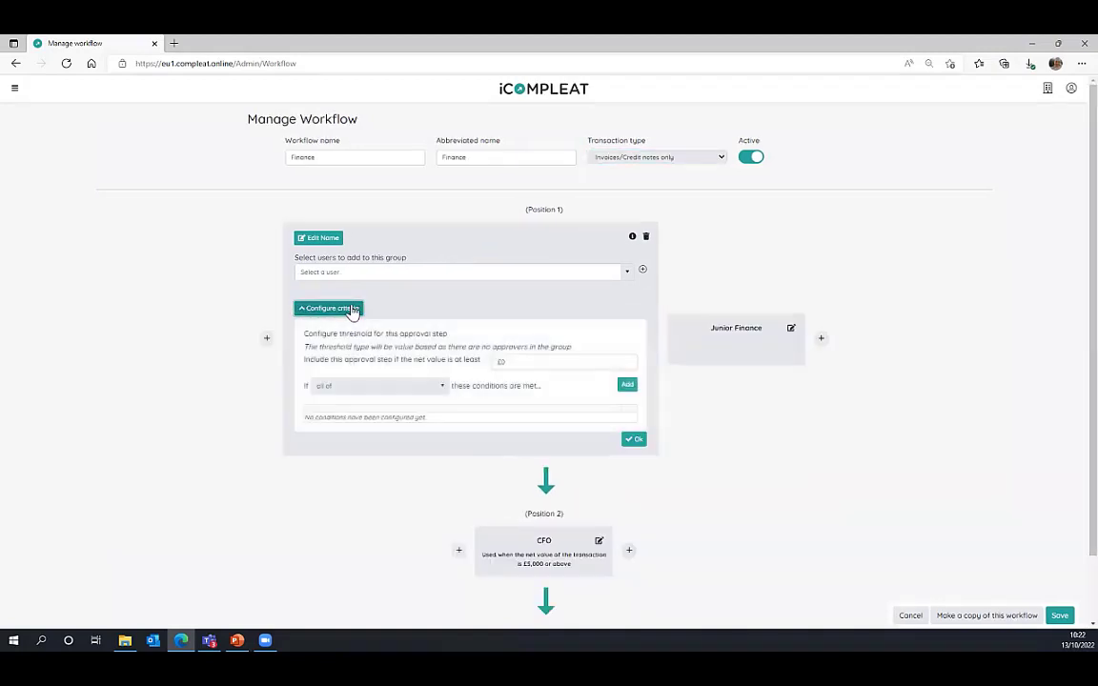
{"action": "left_click", "coordinate": [628, 385]}
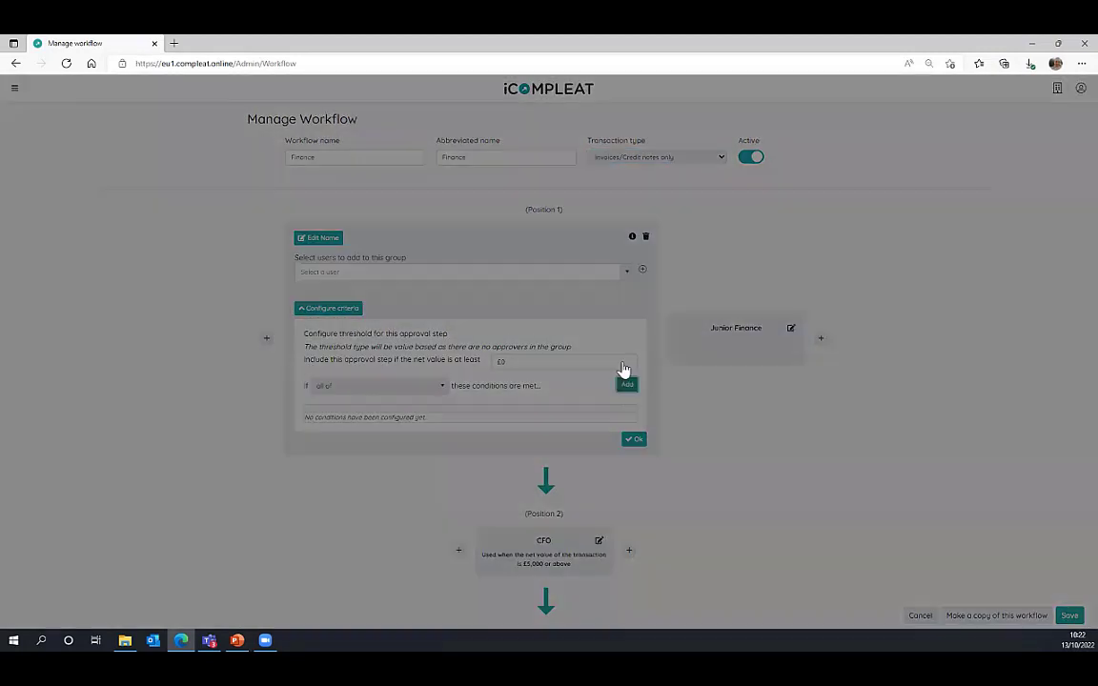
{"action": "left_click", "coordinate": [631, 121]}
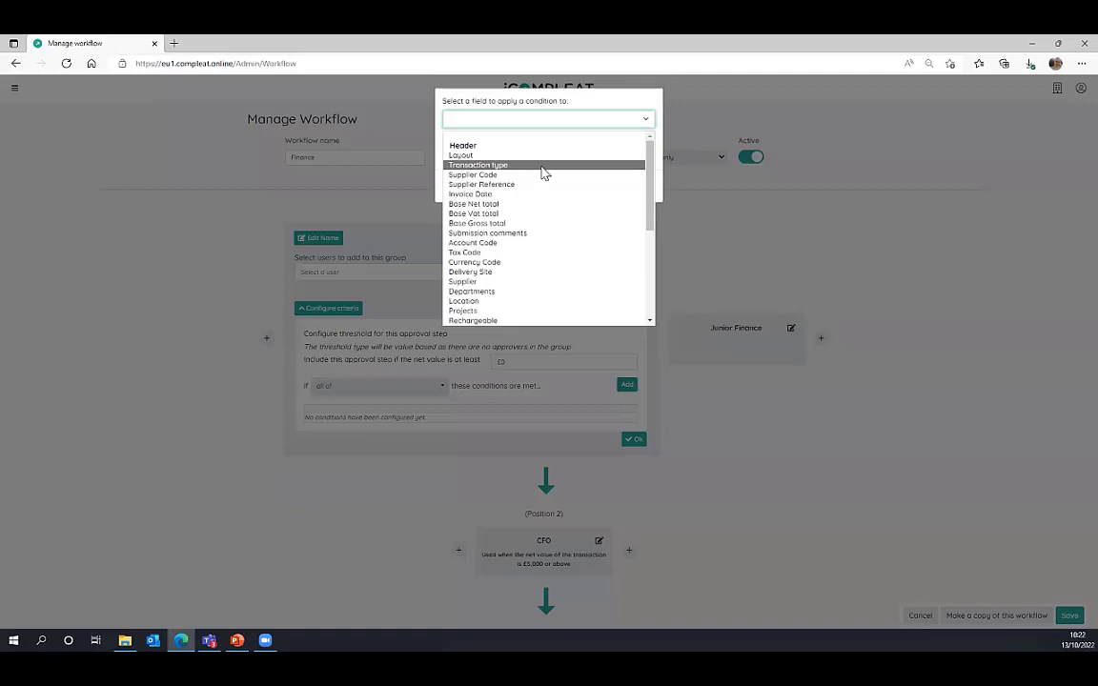
{"action": "scroll", "coordinate": [531, 216], "scroll_direction": "down", "scroll_amount": 3}
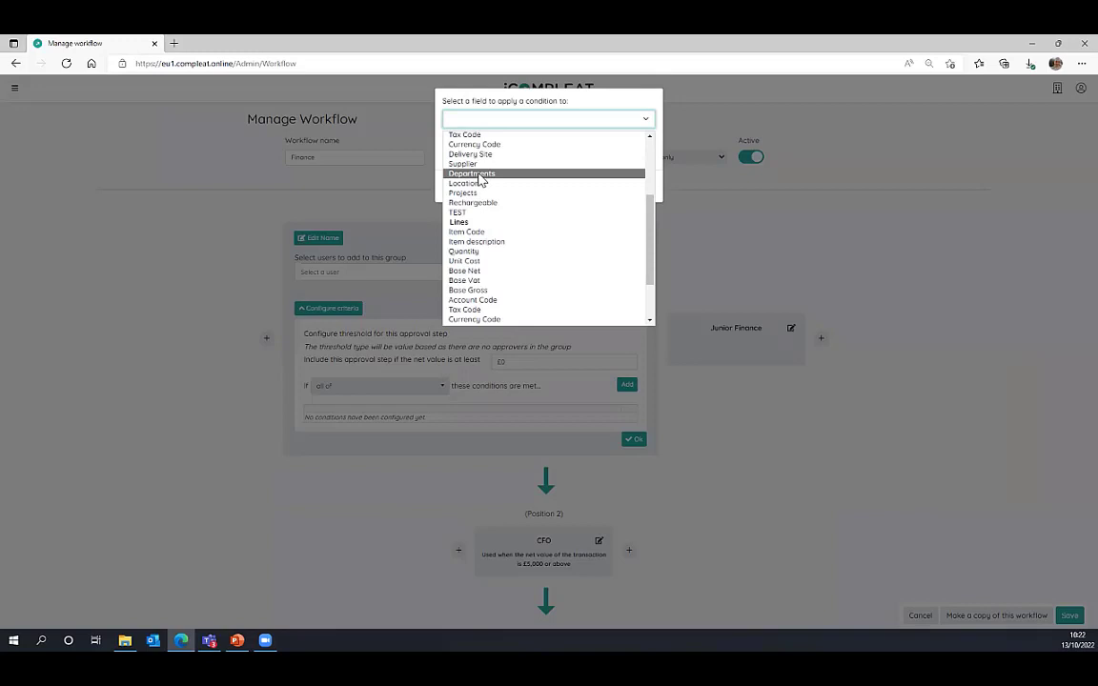
{"action": "left_click", "coordinate": [838, 247]}
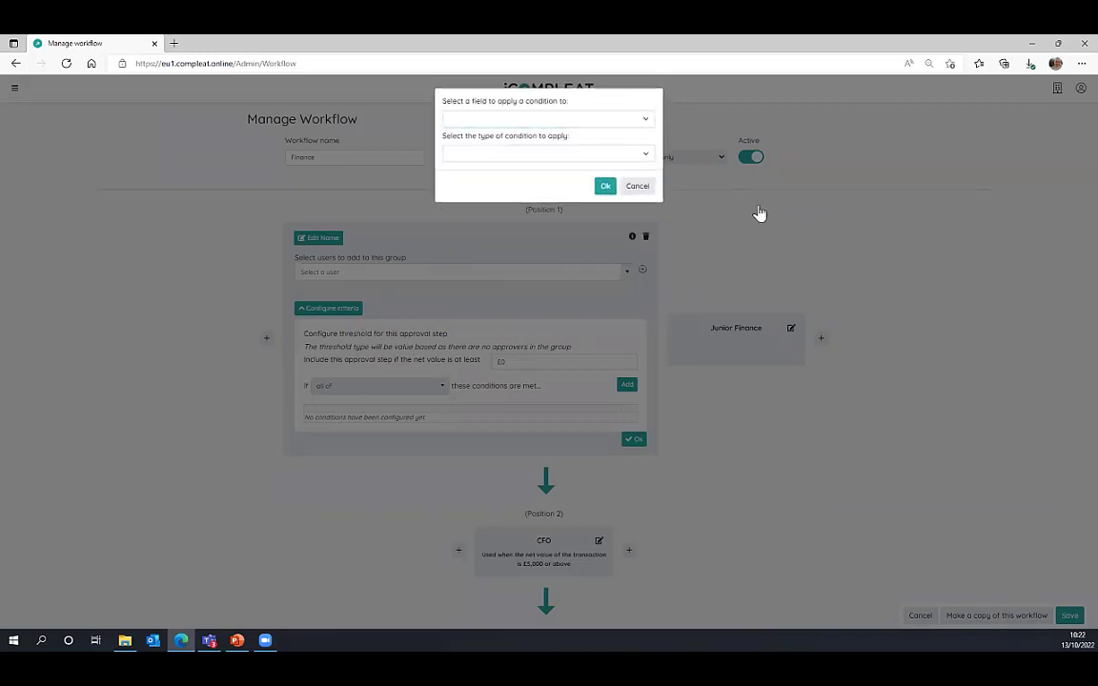
{"action": "left_click", "coordinate": [607, 188]}
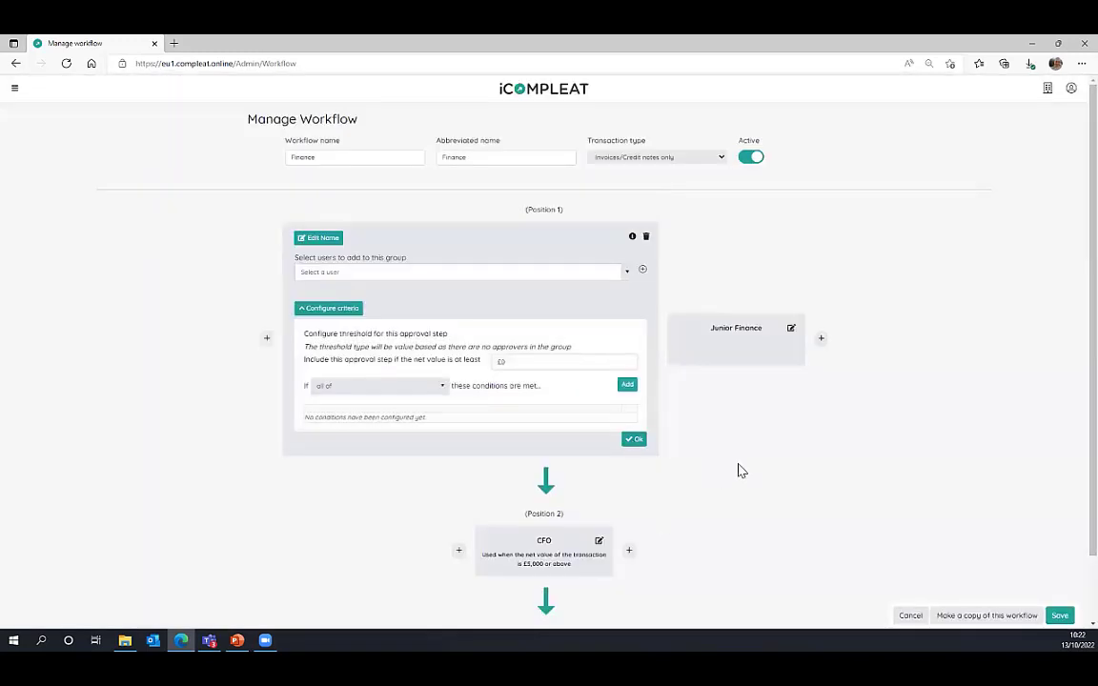
{"action": "scroll", "coordinate": [738, 468], "scroll_direction": "down", "scroll_amount": 1}
{"action": "scroll", "coordinate": [737, 468], "scroll_direction": "up", "scroll_amount": 1}
Step: Open the unprocessed Amazon Business invoice with the Matched status and view its linked purchase order
{"action": "left_click", "coordinate": [516, 95]}
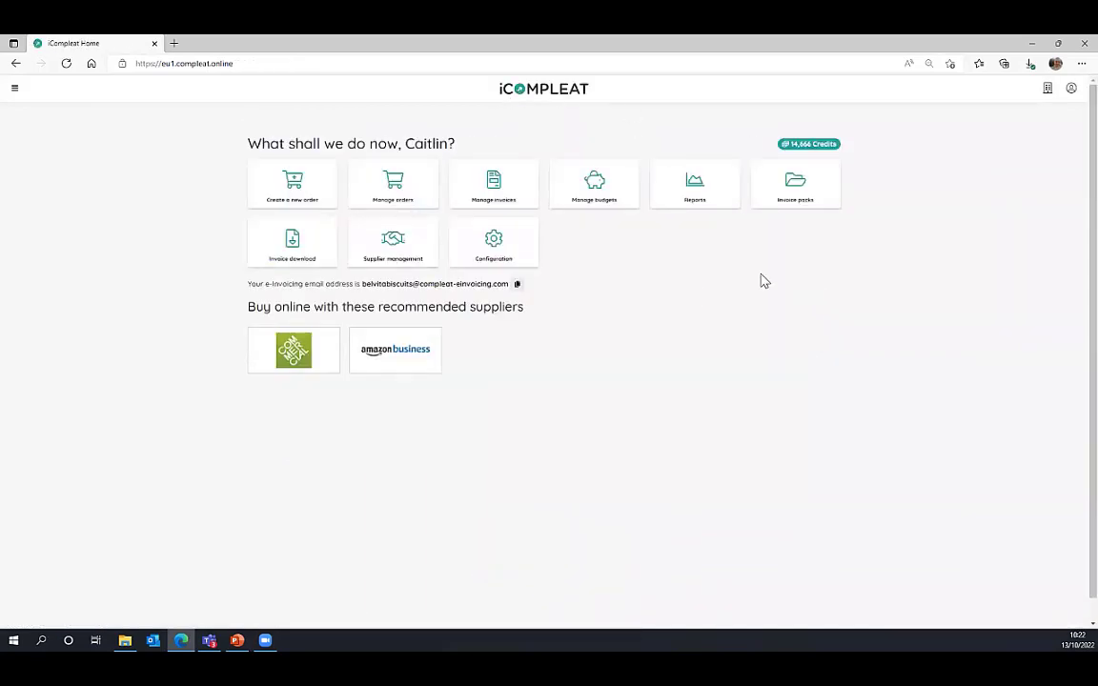
{"action": "left_click", "coordinate": [513, 202]}
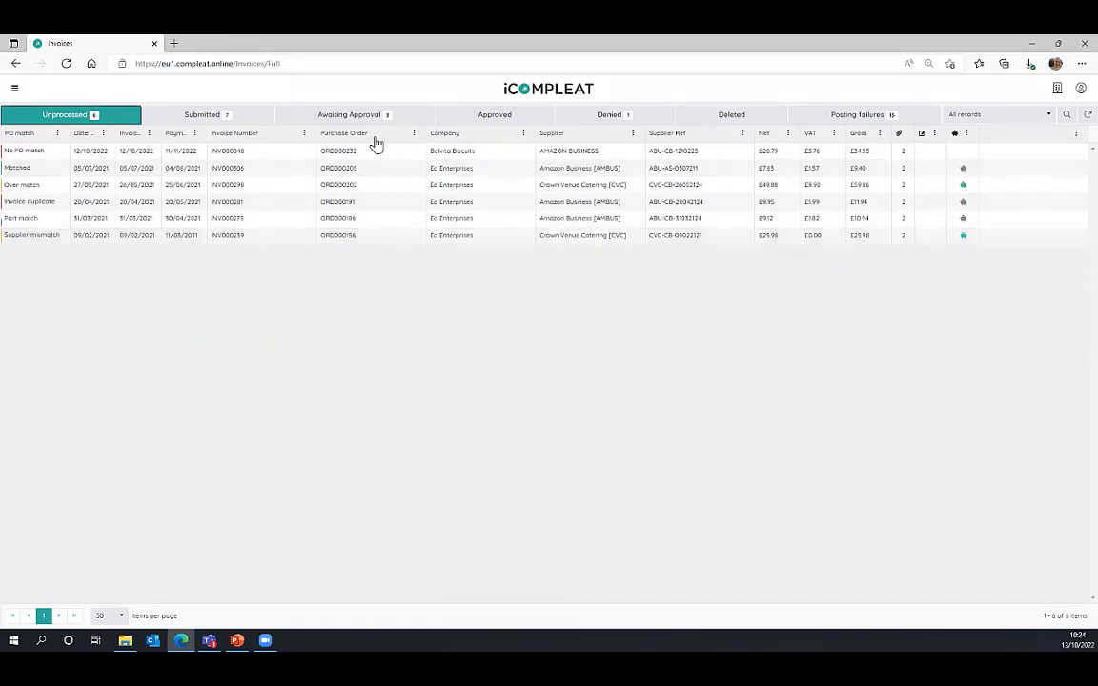
{"action": "left_click", "coordinate": [470, 174]}
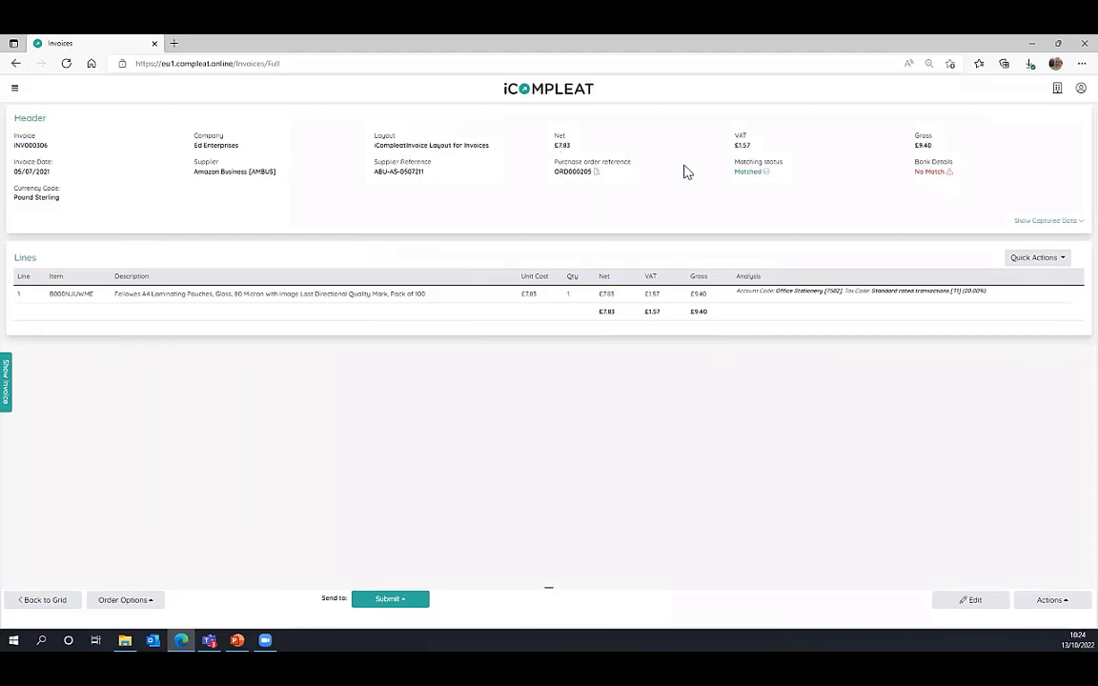
{"action": "left_click", "coordinate": [597, 174]}
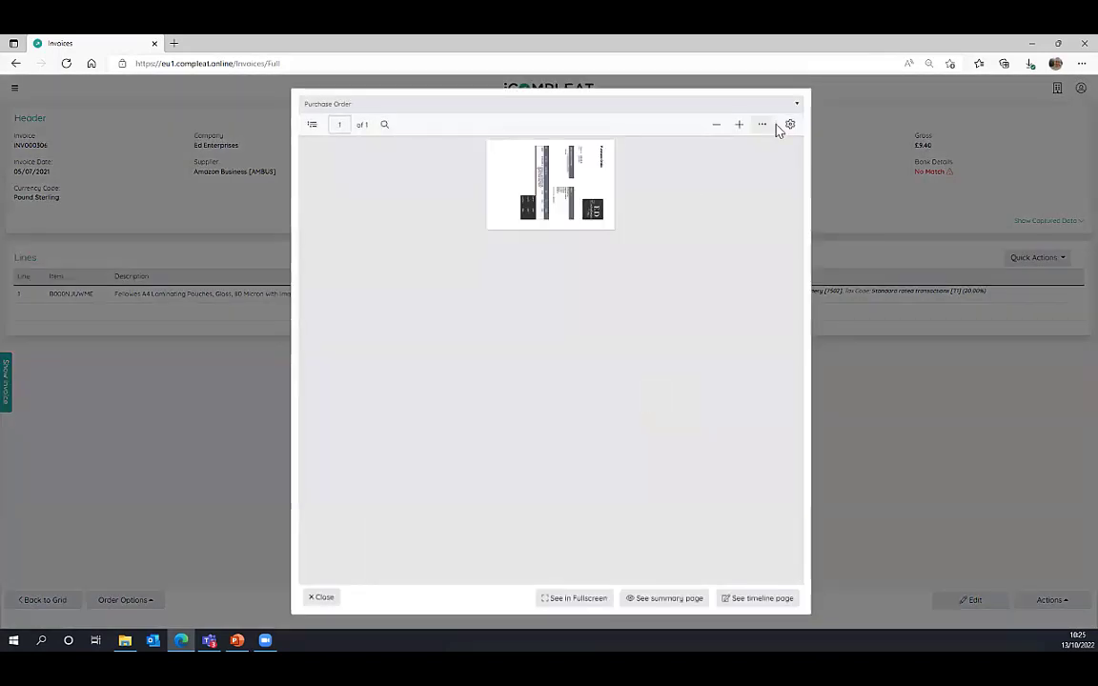
{"action": "left_click", "coordinate": [322, 597]}
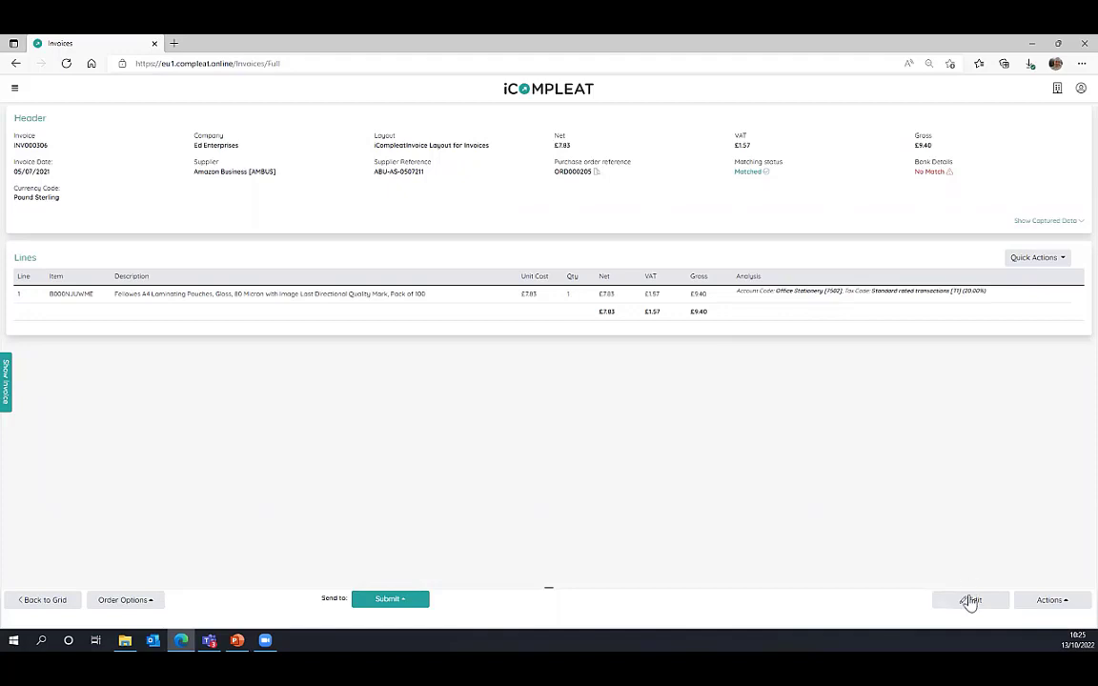
{"action": "right_click", "coordinate": [970, 603]}
{"action": "left_click", "coordinate": [855, 615]}
{"action": "right_click", "coordinate": [969, 607]}
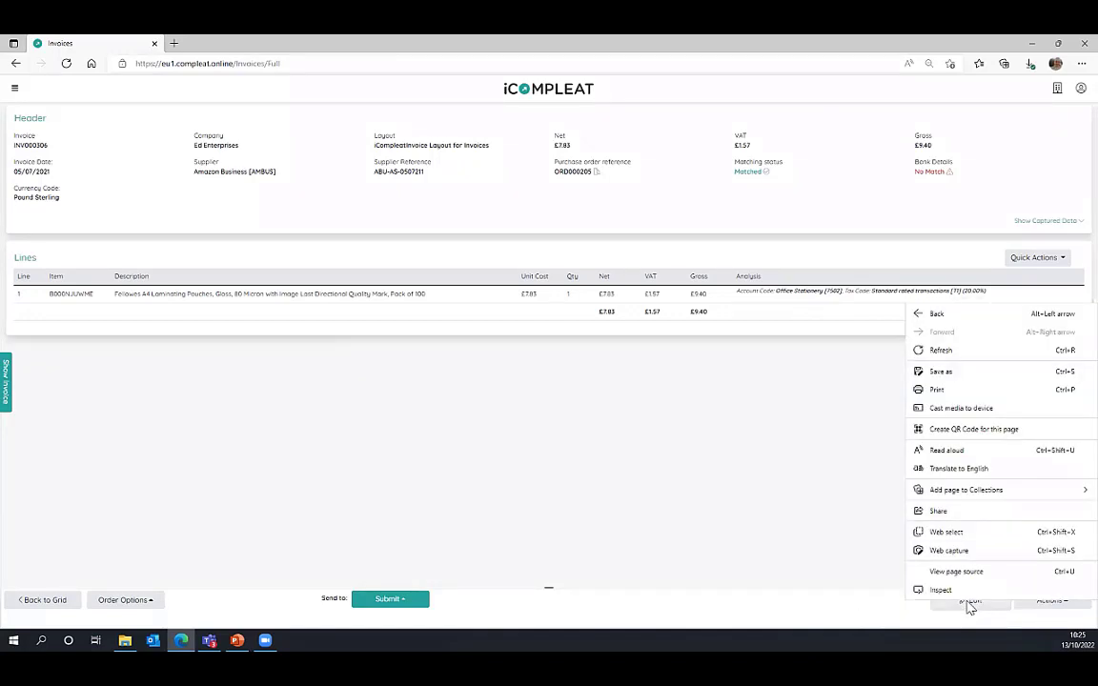
Step: Expand the matched Amazon Business invoice and examine its available attached documents, line 1 details and header fields
{"action": "left_click", "coordinate": [968, 603]}
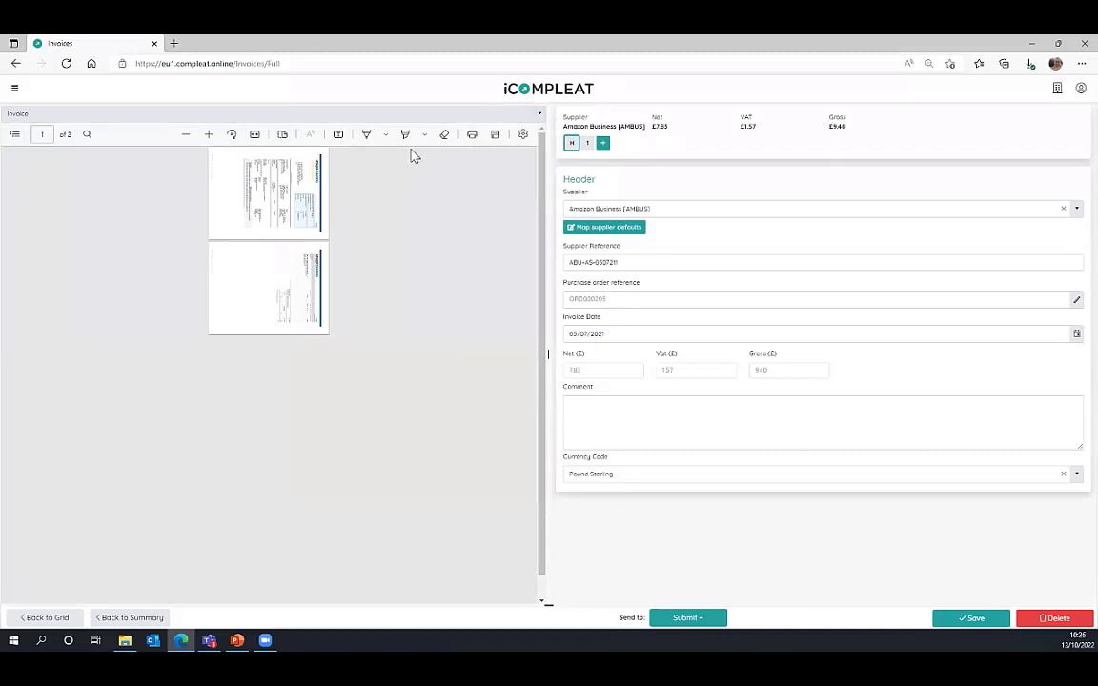
{"action": "left_click", "coordinate": [541, 116]}
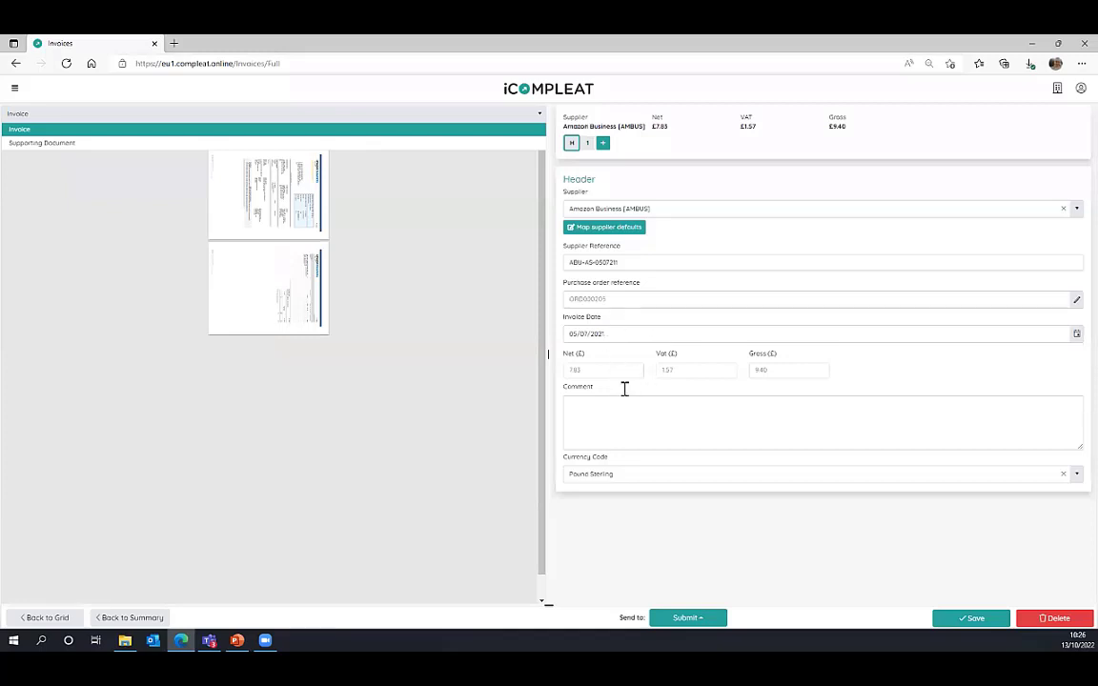
{"action": "left_click", "coordinate": [586, 146]}
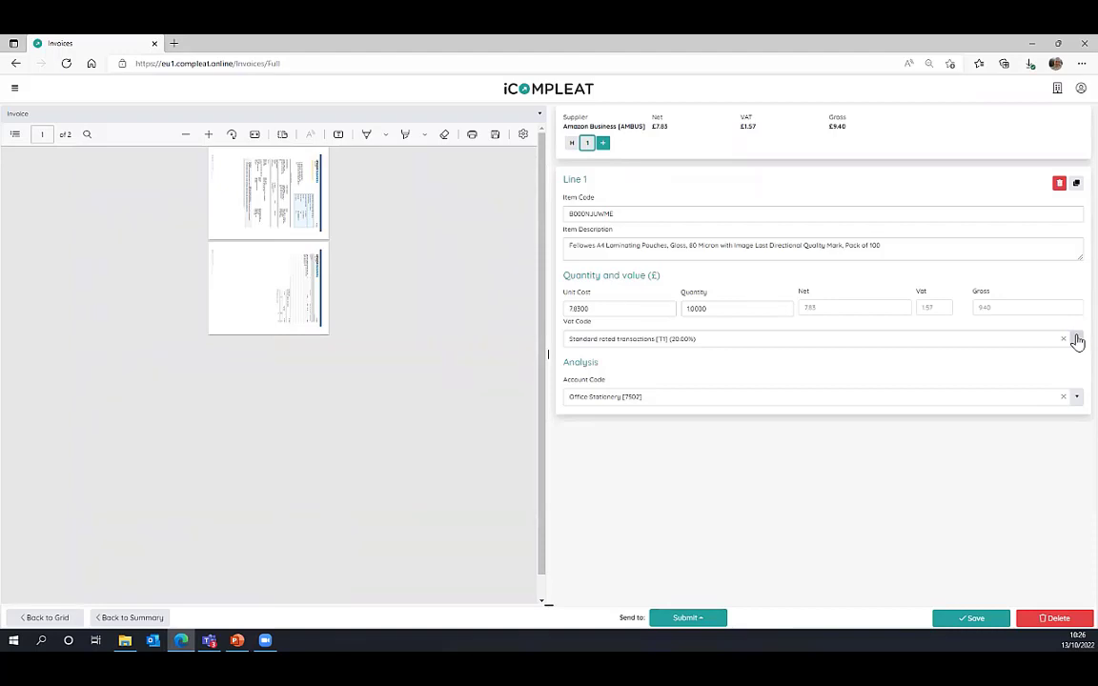
{"action": "left_click", "coordinate": [572, 144]}
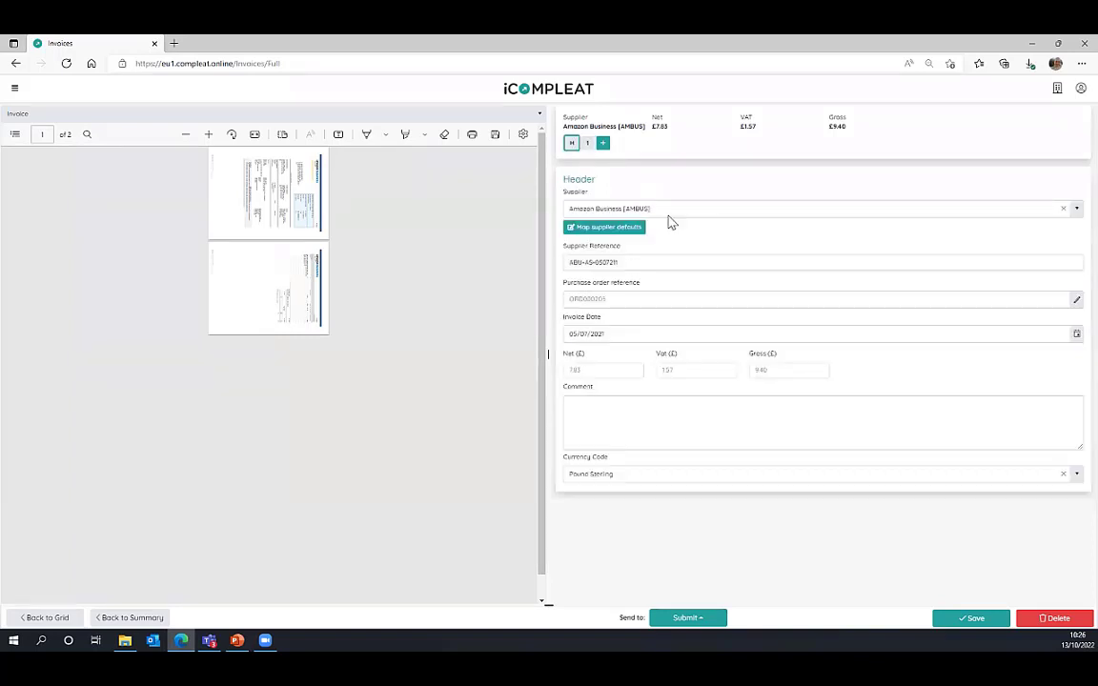
Step: View the default supplier mappings for Amazon Business and the available workflow options, and close them without saving
{"action": "left_click", "coordinate": [610, 228]}
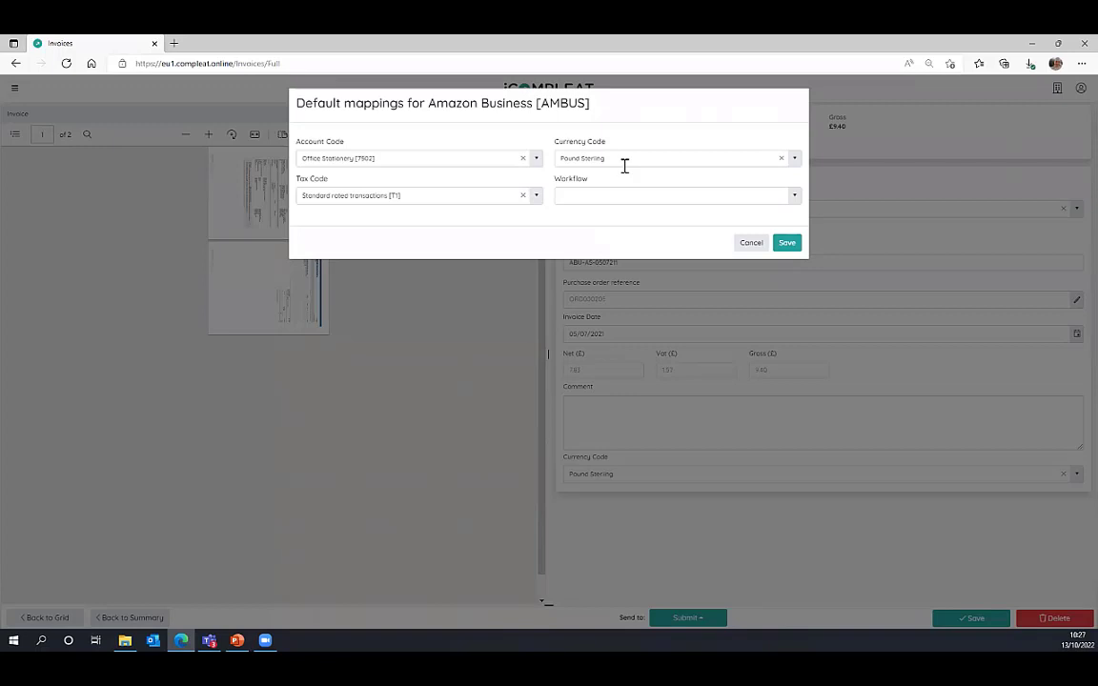
{"action": "left_click", "coordinate": [793, 198]}
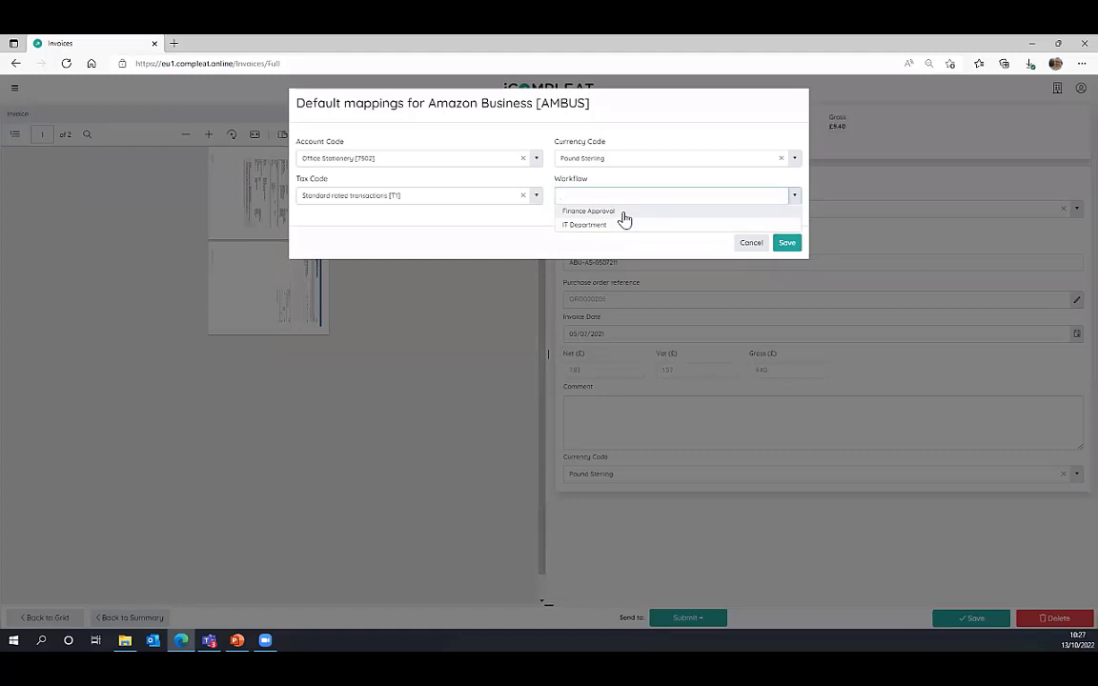
{"action": "right_click", "coordinate": [759, 244]}
{"action": "left_click", "coordinate": [760, 244]}
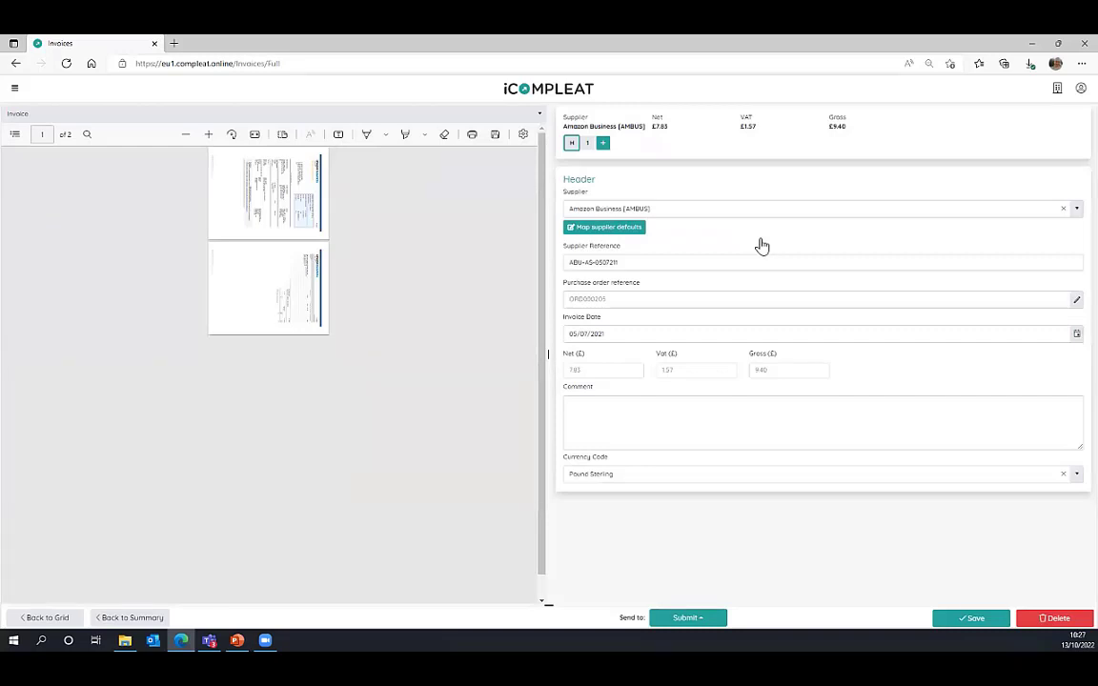
Step: Open the approved Amazon Business invoice dated 06/10/2022, view its document and approval timeline, and return to the invoice list
{"action": "left_click", "coordinate": [63, 619]}
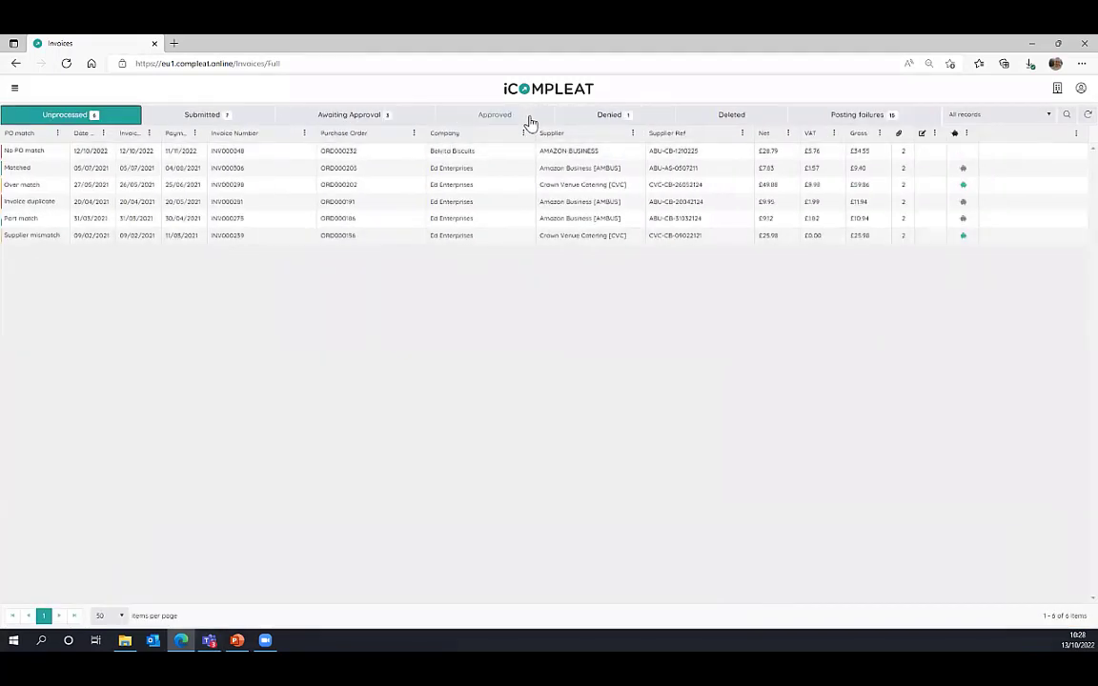
{"action": "left_click", "coordinate": [530, 119]}
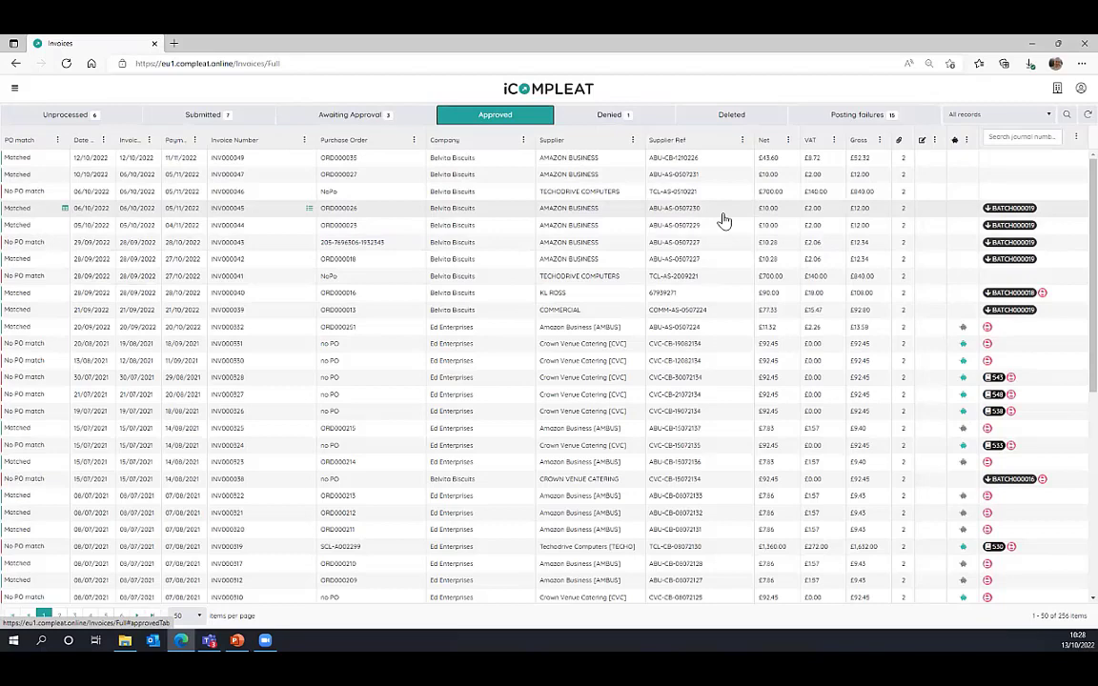
{"action": "left_click", "coordinate": [723, 211]}
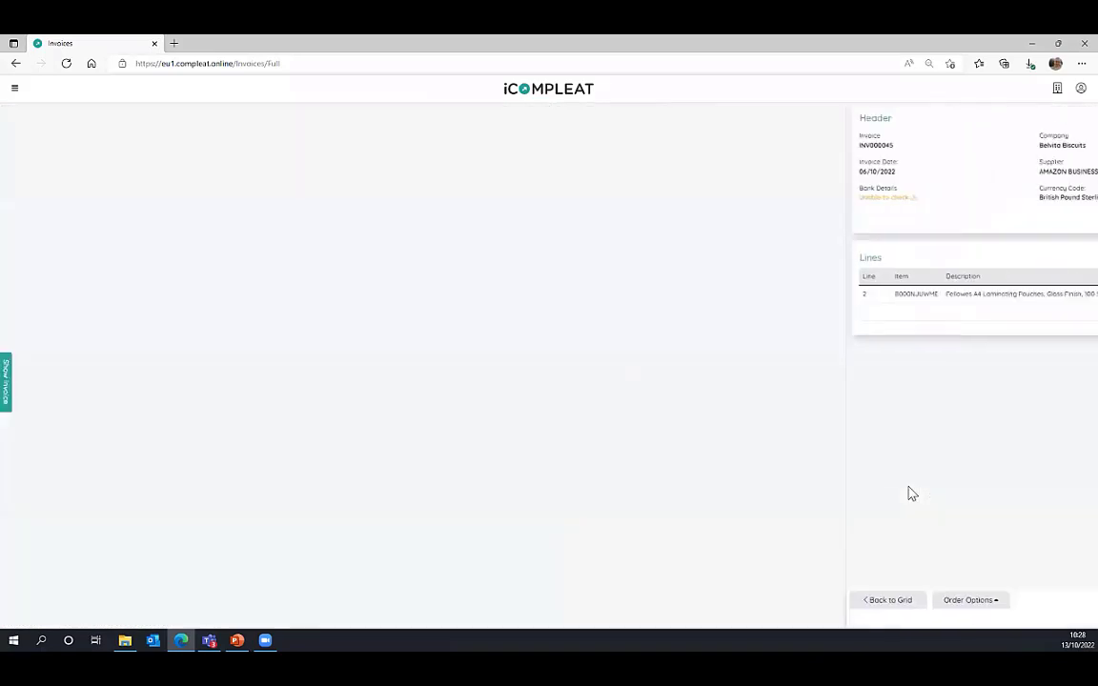
{"action": "left_click", "coordinate": [1039, 618]}
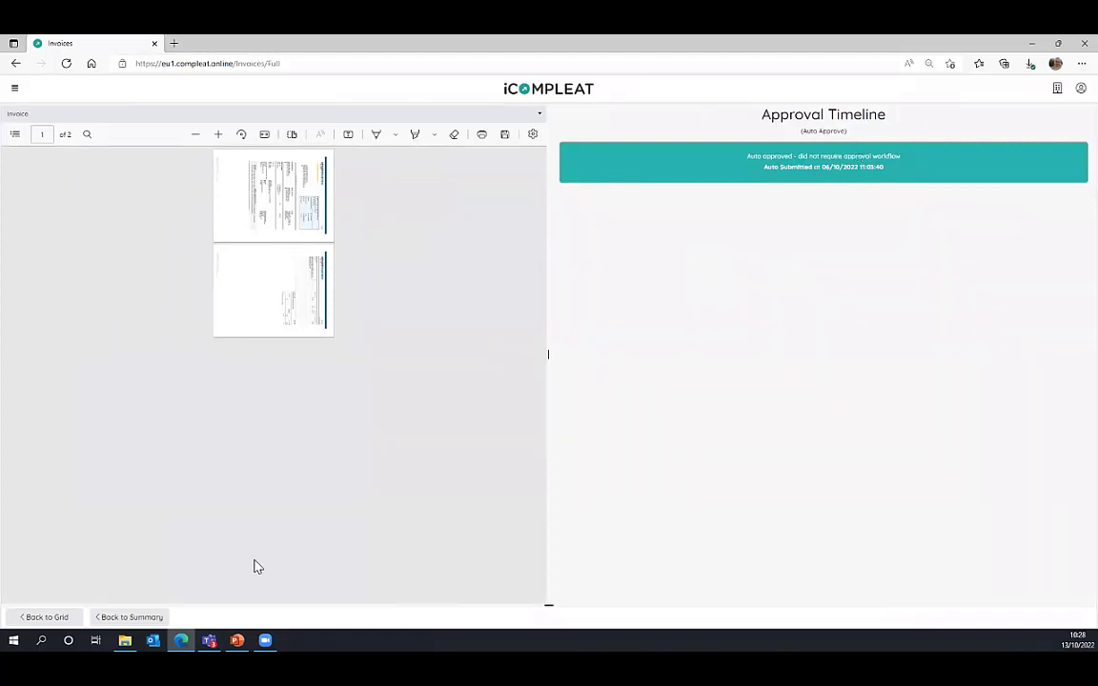
{"action": "left_click", "coordinate": [52, 617]}
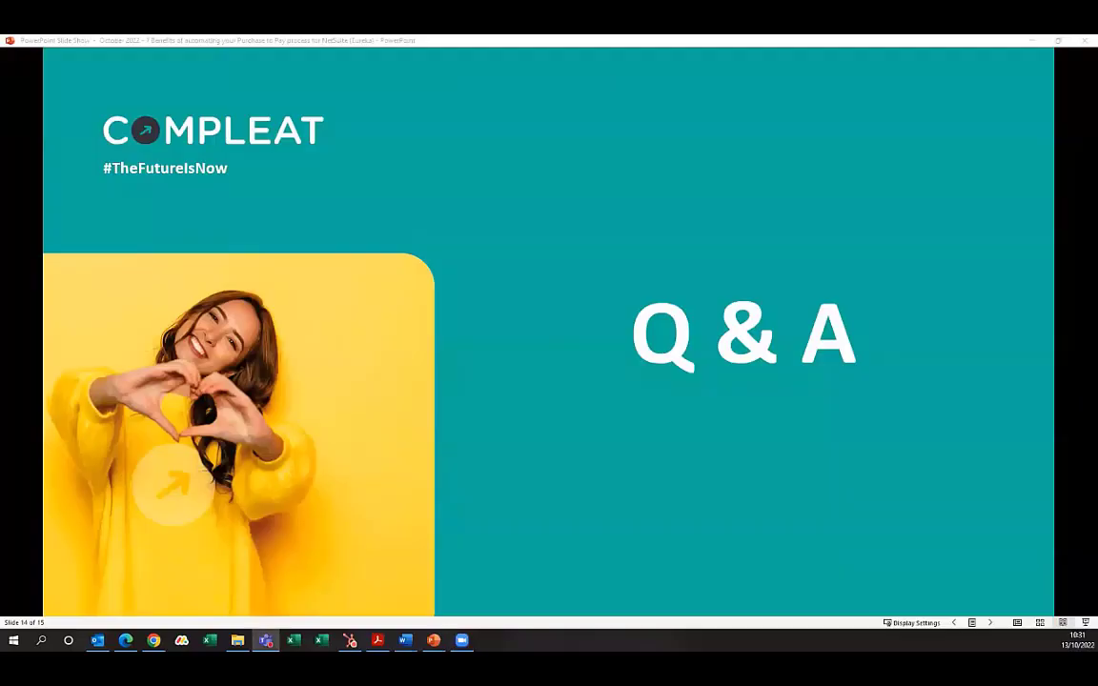
{"action": "key", "text": "alt+Tab"}
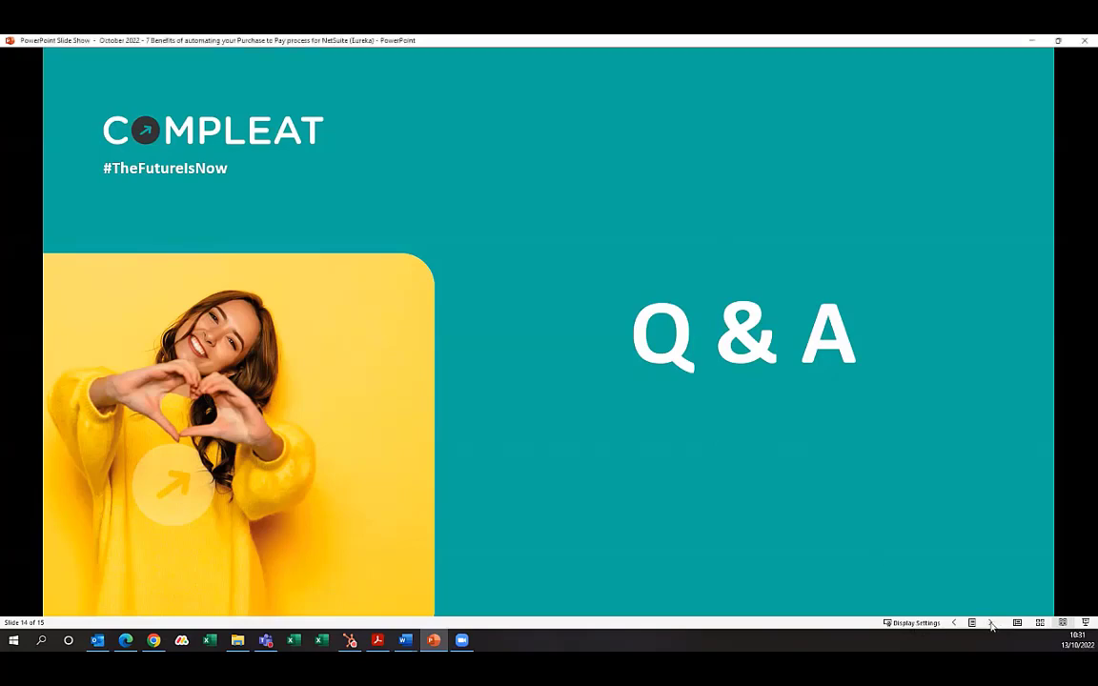
{"action": "left_click", "coordinate": [992, 624]}
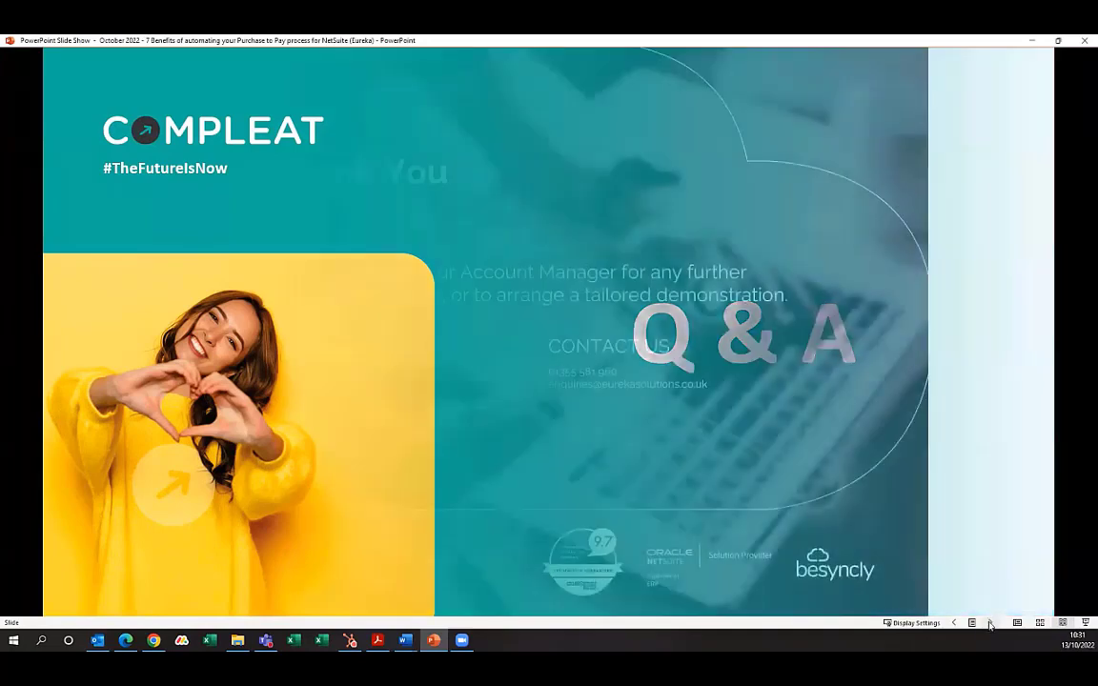